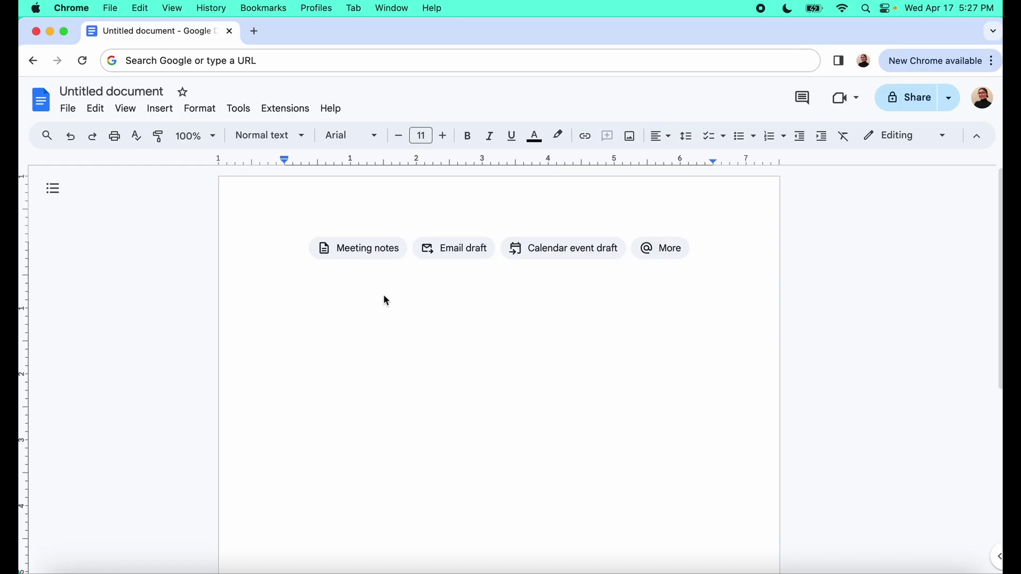
Rename the document to Resume and type a Name line above an 'Email • website' line
{"action": "left_click", "coordinate": [99, 92]}
{"action": "type", "text": "Resume"}
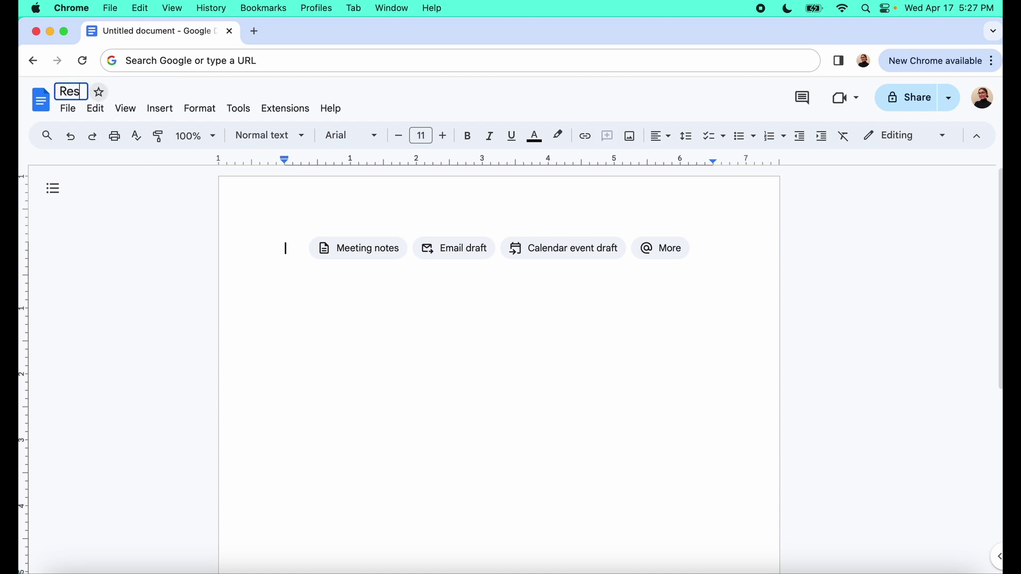
{"action": "left_click", "coordinate": [290, 248]}
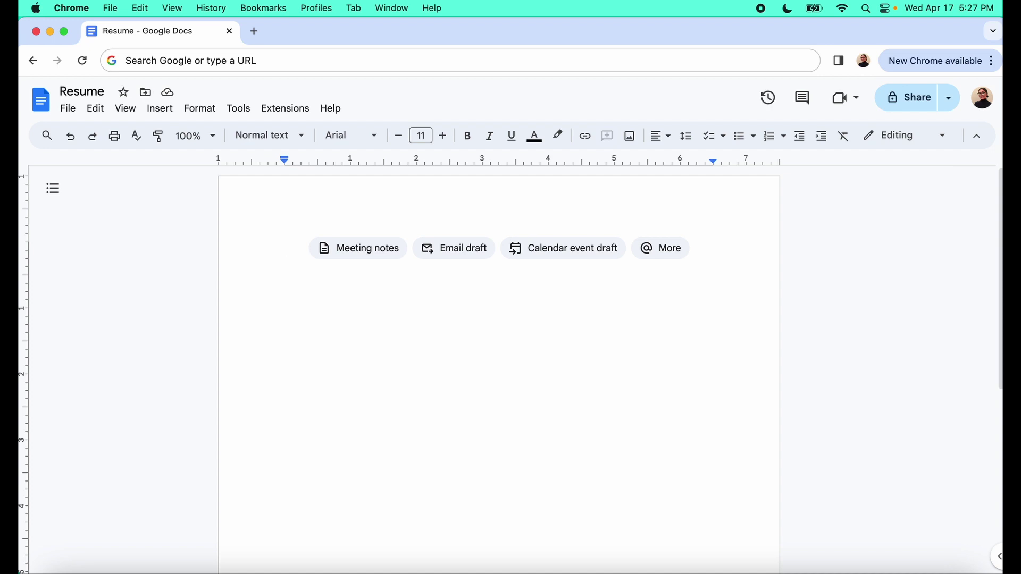
{"action": "type", "text": "Name"}
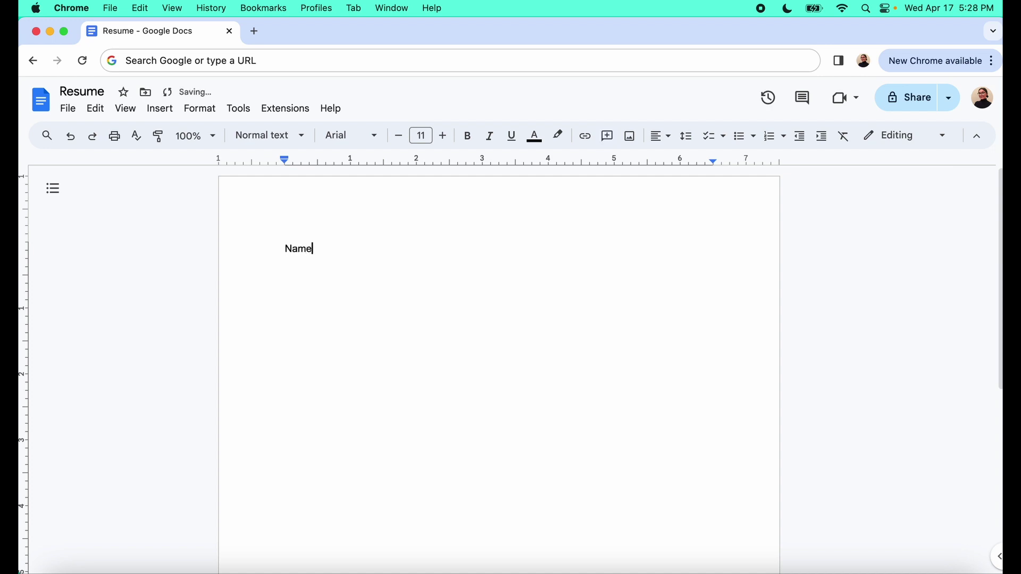
{"action": "key", "text": "Return"}
{"action": "type", "text": "Email • website"}
Center the Name and contact lines
{"action": "left_click_drag", "start_coordinate": [316, 247], "coordinate": [283, 248]}
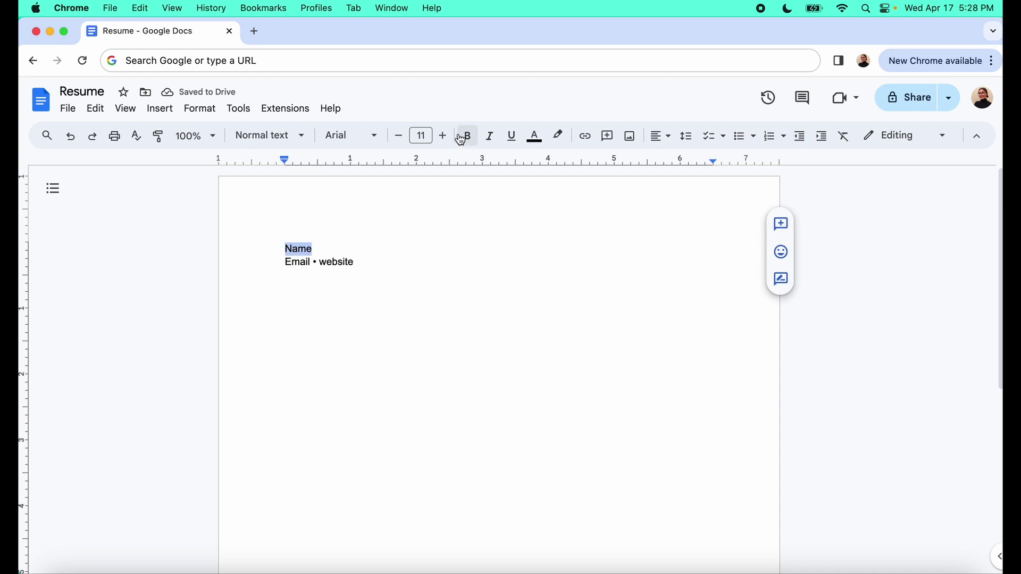
{"action": "left_click", "coordinate": [673, 147]}
{"action": "left_click", "coordinate": [679, 161]}
{"action": "left_click", "coordinate": [527, 256]}
{"action": "left_click_drag", "start_coordinate": [516, 248], "coordinate": [479, 249]}
Make the name line bold 16 pt and type the person's full name
{"action": "left_click", "coordinate": [445, 140]}
{"action": "left_click", "coordinate": [446, 140]}
{"action": "left_click", "coordinate": [445, 139]}
{"action": "left_click", "coordinate": [445, 139]}
{"action": "left_click", "coordinate": [446, 140]}
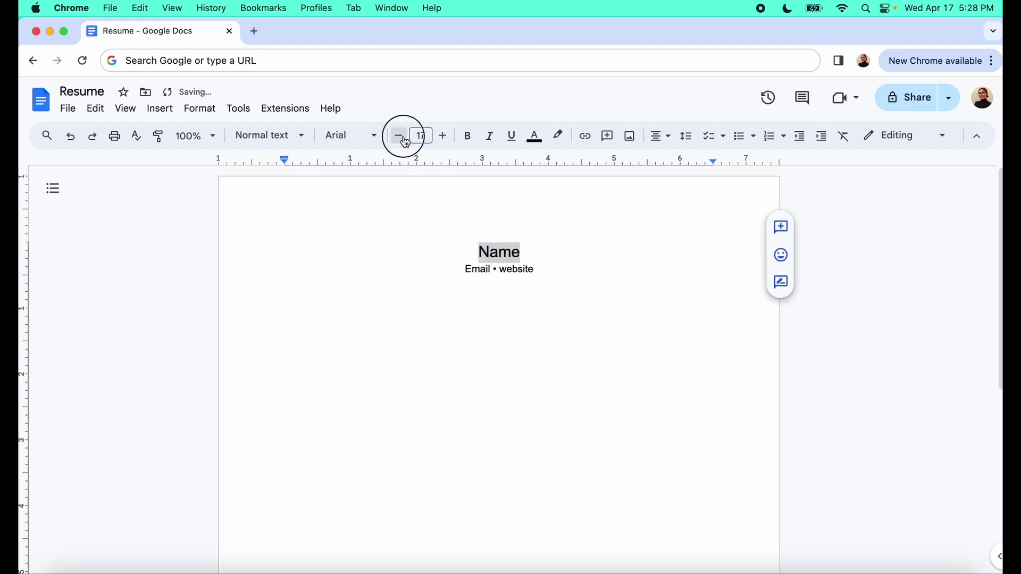
{"action": "key", "text": "super+b"}
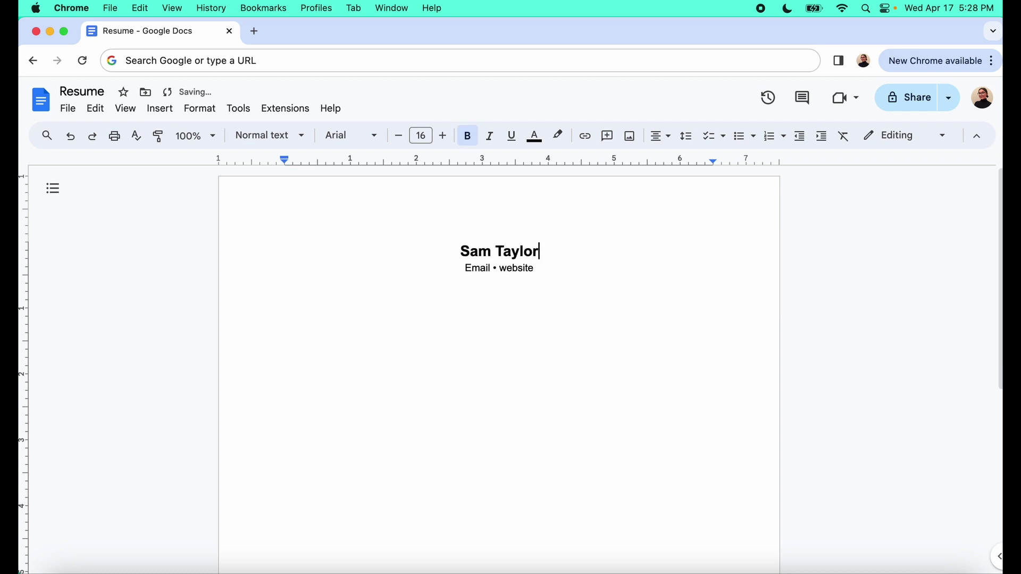
Replace the Email and website placeholders with the person's e-mail address and website
{"action": "double_click", "coordinate": [475, 270]}
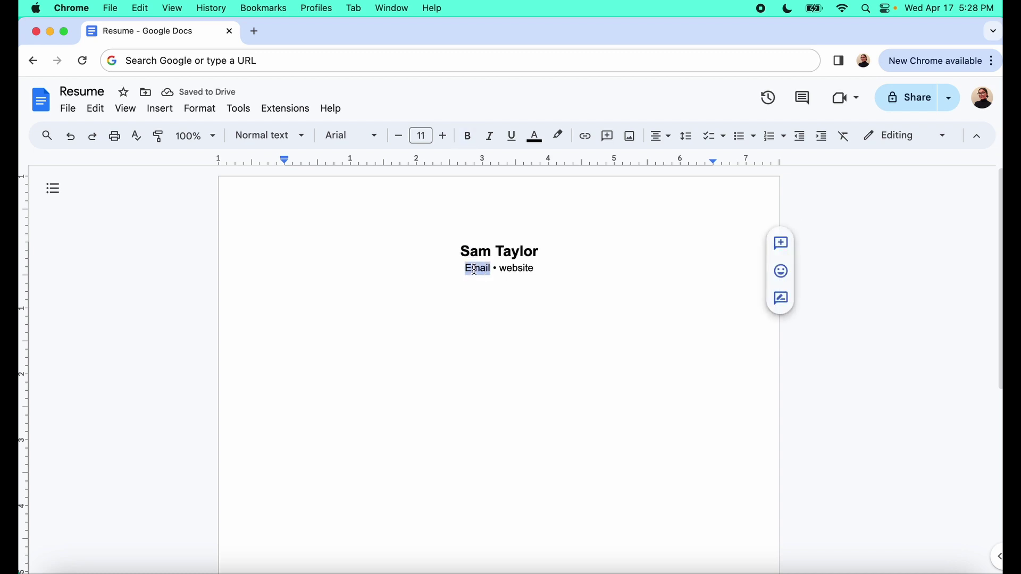
{"action": "left_click", "coordinate": [578, 273]}
{"action": "double_click", "coordinate": [578, 273]}
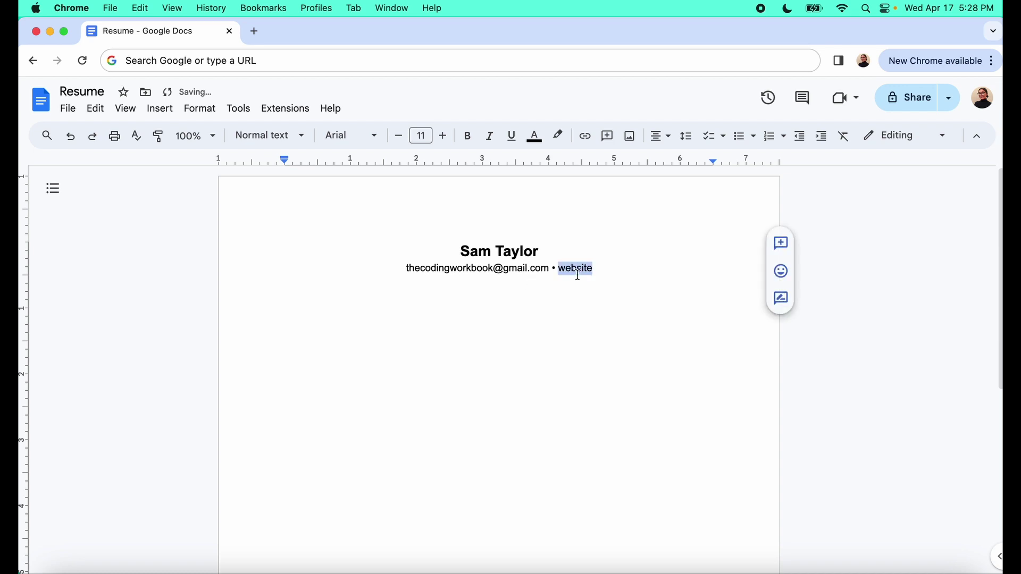
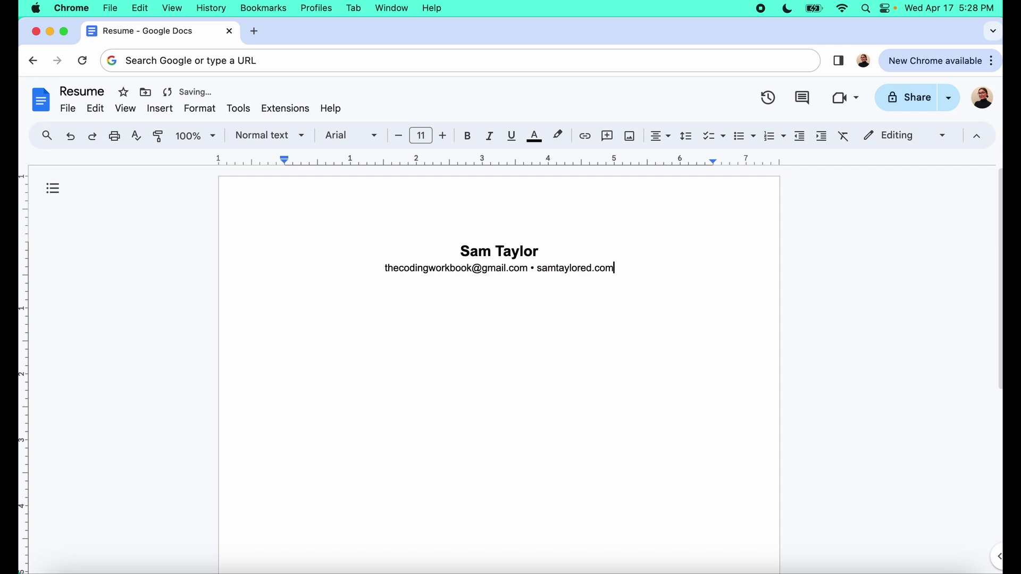
Remove the extra space after the bullet and append '• San Francisco, Ca' to the contact line
{"action": "left_click", "coordinate": [534, 269]}
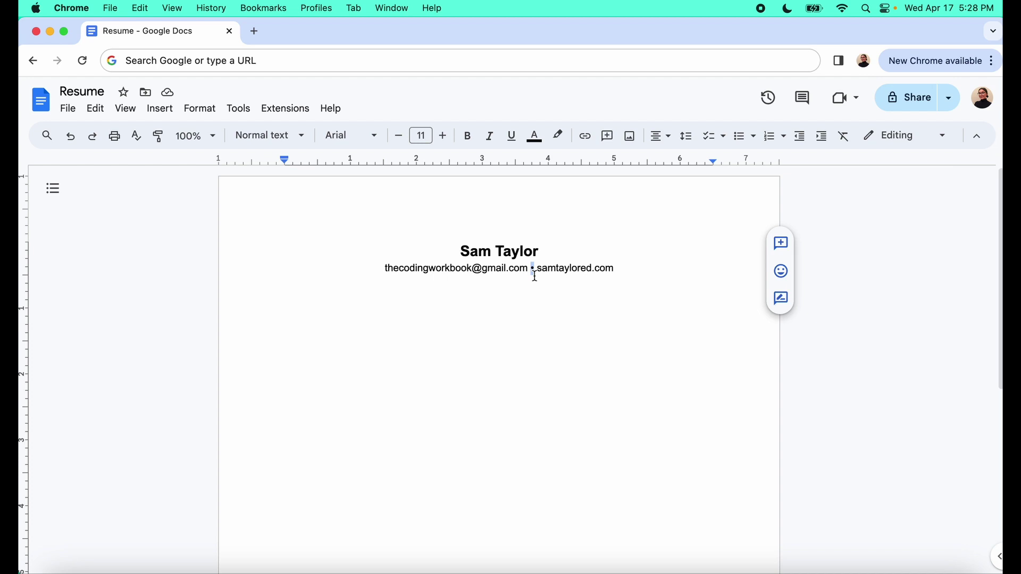
{"action": "key", "text": "Right"}
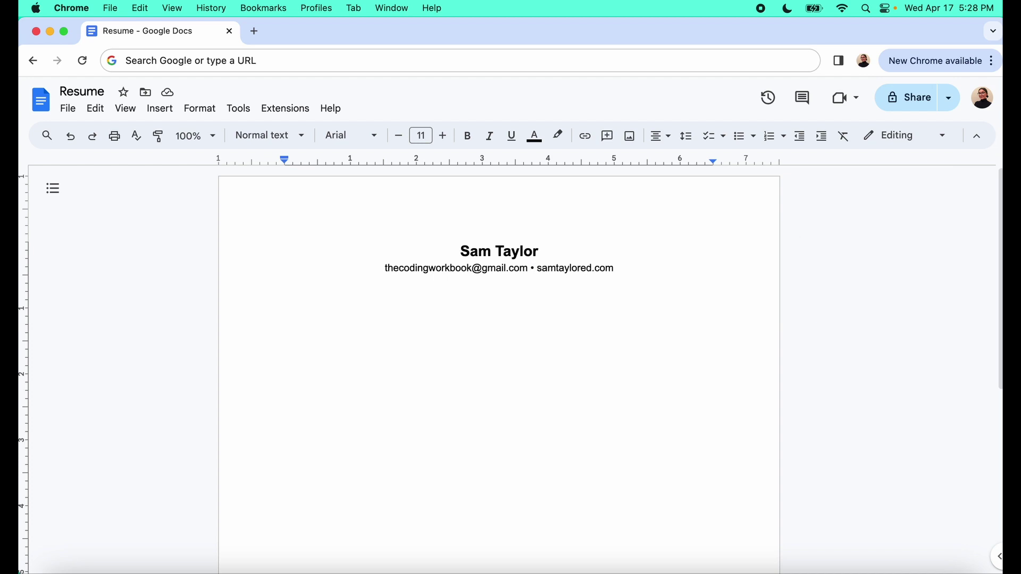
{"action": "key", "text": "Delete"}
{"action": "left_click", "coordinate": [637, 273]}
{"action": "type", "text": "• San Francisco, Ca"}
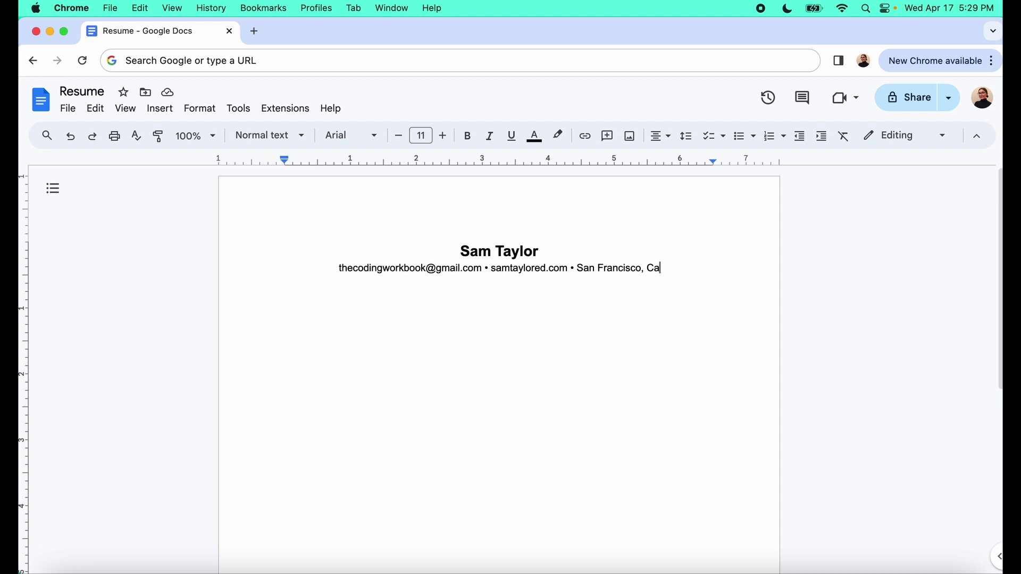
{"action": "key", "text": "Return"}
Left-align the new line and type the heading 'PROFESSIONAL EXPERIENCE' after a blank line
{"action": "left_click", "coordinate": [660, 136]}
{"action": "left_click", "coordinate": [665, 165]}
{"action": "key", "text": "Return"}
{"action": "type", "text": "PROFE"}
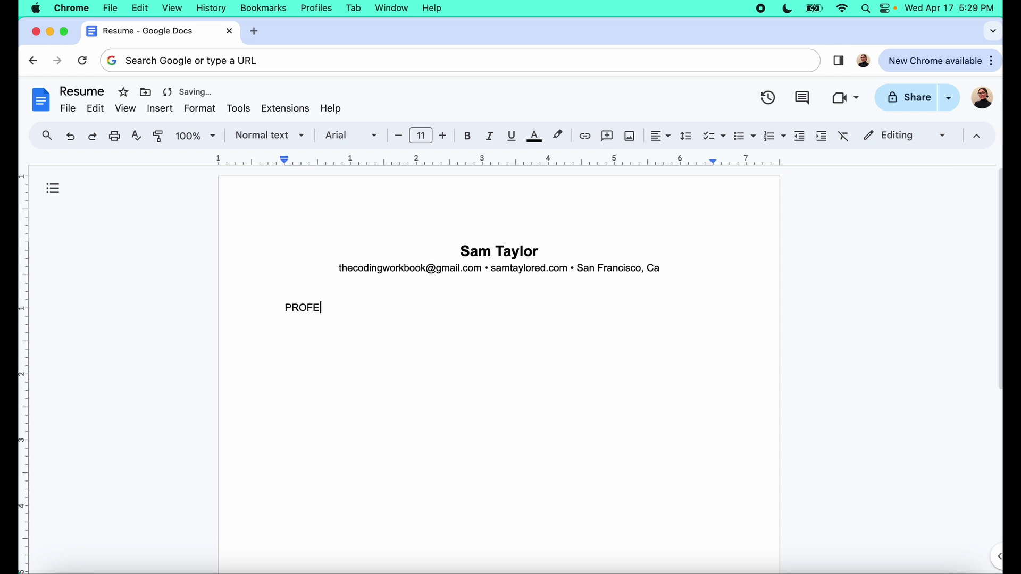
{"action": "type", "text": "SSIONAL EXPERIENCE"}
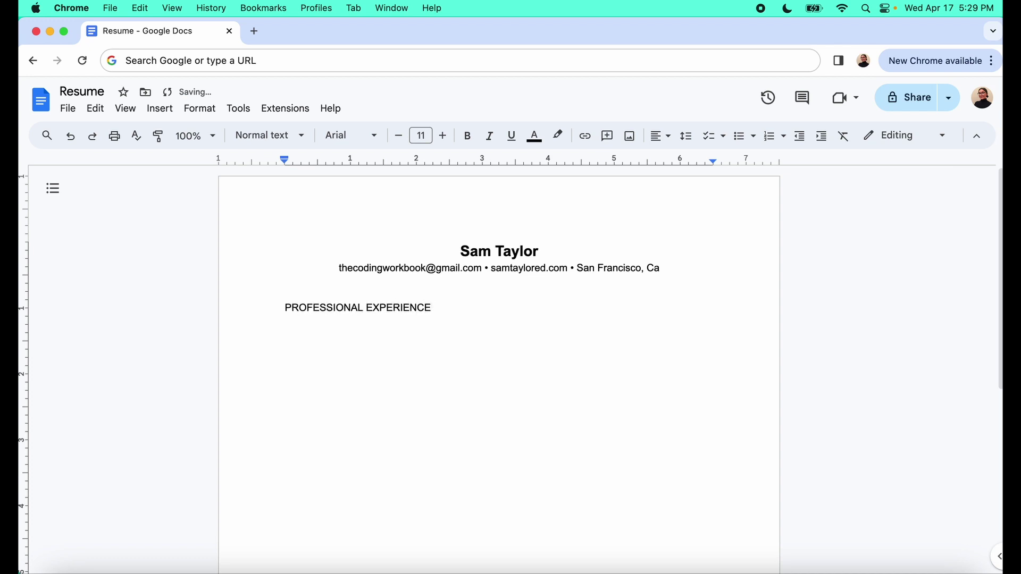
{"action": "key", "text": "Return"}
Insert a horizontal line beneath the heading and remove the empty line after it
{"action": "left_click", "coordinate": [169, 112]}
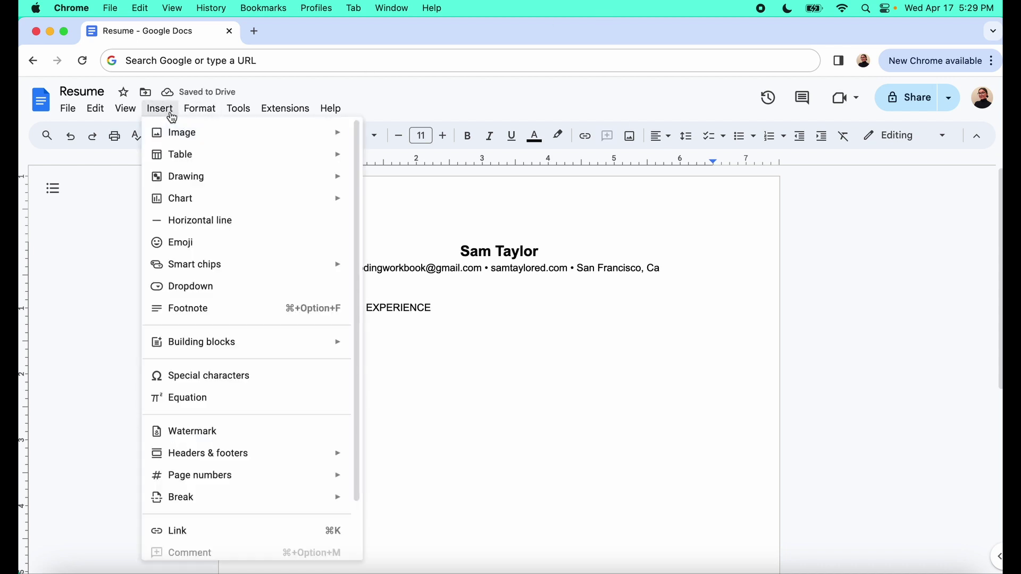
{"action": "left_click", "coordinate": [220, 229]}
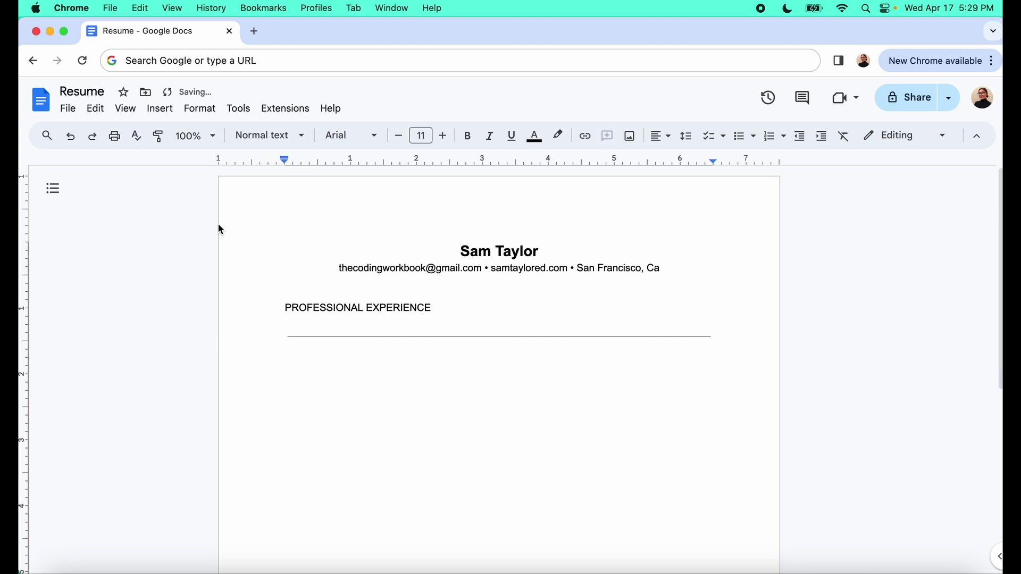
{"action": "key", "text": "BackSpace"}
{"action": "key", "text": "BackSpace"}
{"action": "key", "text": "BackSpace"}
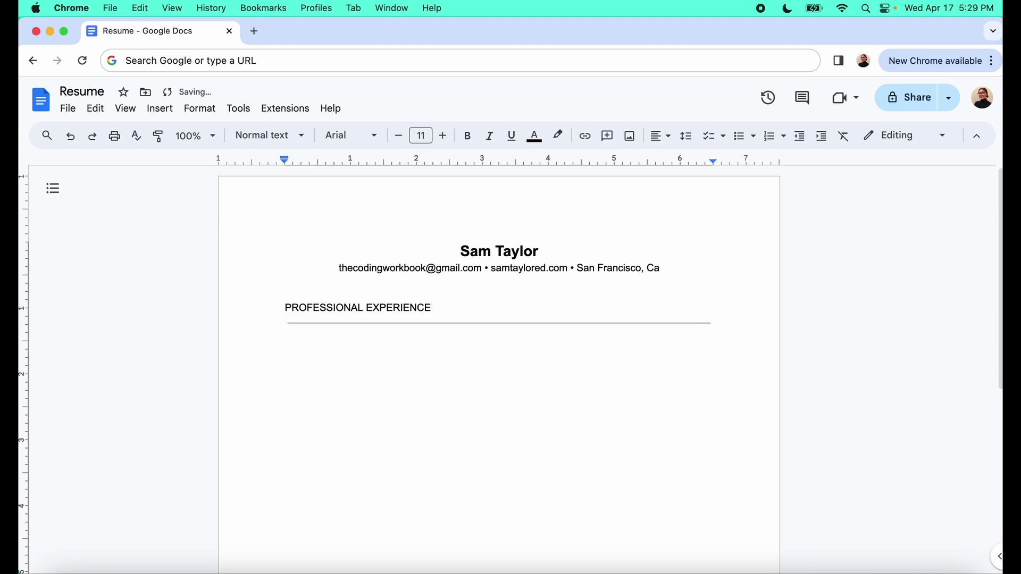
{"action": "left_click", "coordinate": [301, 347]}
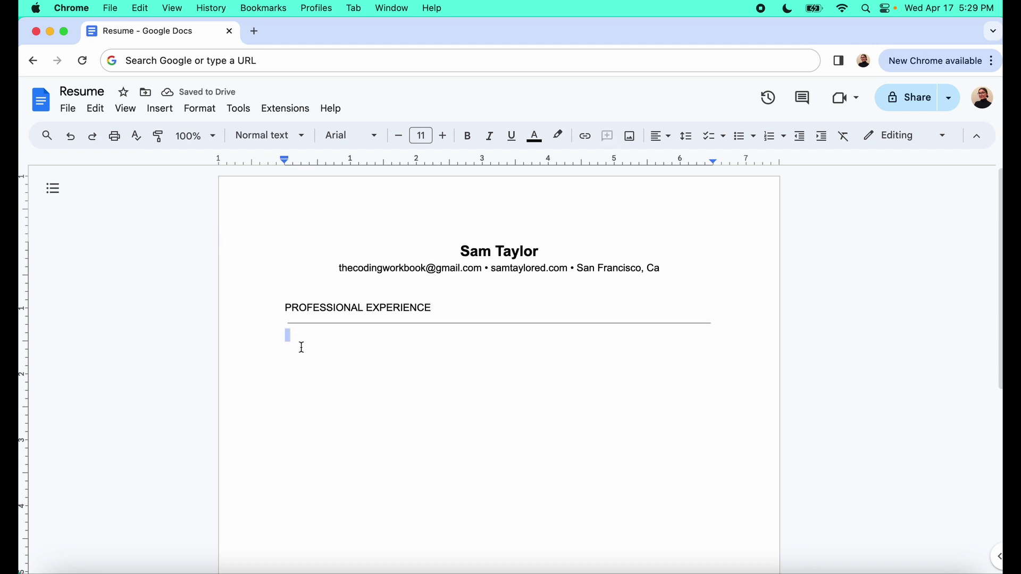
Type a bold 'Company name', then '- San Francisco, Ca' and a tabbed 'Start date - end'
{"action": "key", "text": "Return"}
{"action": "key", "text": "super+b"}
{"action": "type", "text": "Co"}
{"action": "key", "text": "BackSpace"}
{"action": "type", "text": "ompany name"}
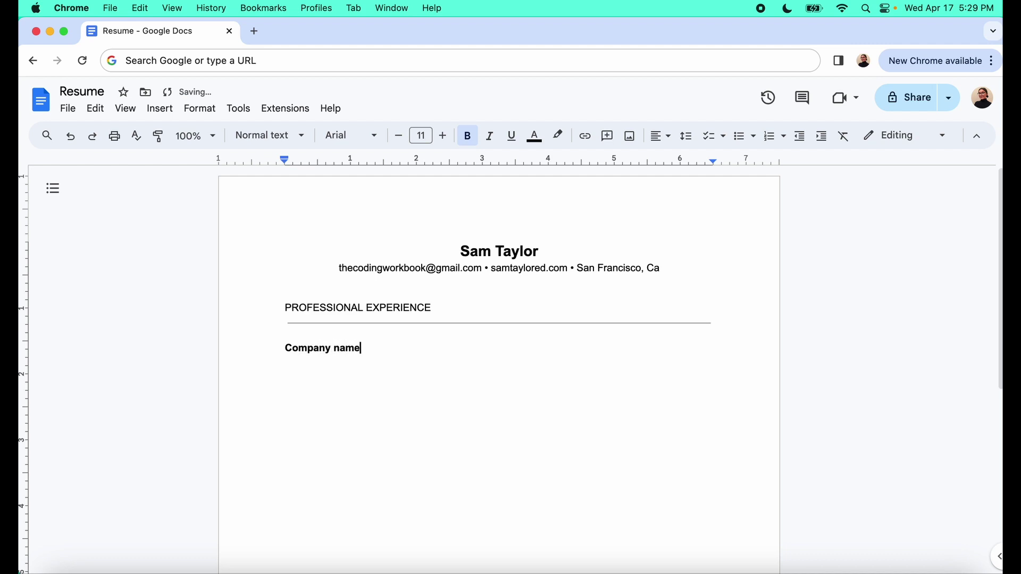
{"action": "key", "text": "super+b"}
{"action": "type", "text": "-"}
{"action": "type", "text": " Location"}
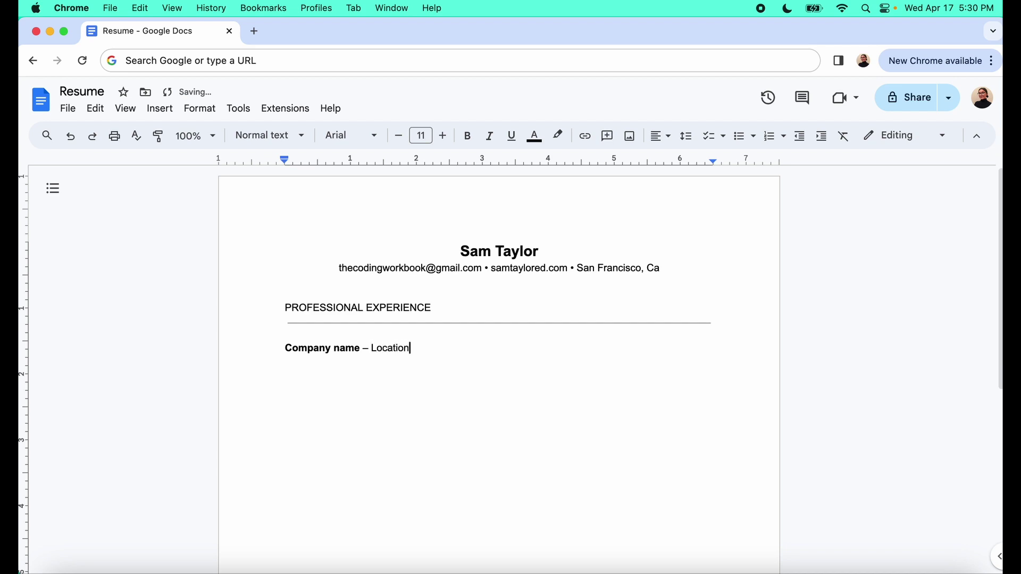
{"action": "key", "text": "BackSpace"}
{"action": "key", "text": "BackSpace"}
{"action": "key", "text": "BackSpace"}
{"action": "key", "text": "BackSpace"}
{"action": "key", "text": "BackSpace"}
{"action": "key", "text": "BackSpace"}
{"action": "key", "text": "BackSpace"}
{"action": "key", "text": "BackSpace"}
{"action": "type", "text": "San Francisco, Ca"}
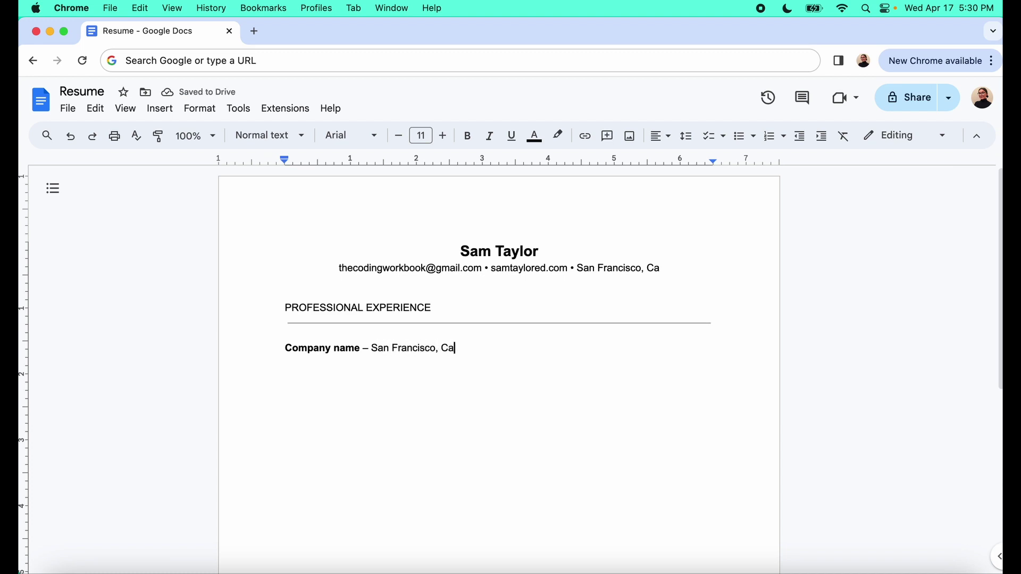
{"action": "key", "text": "Tab"}
{"action": "key", "text": "Tab"}
{"action": "key", "text": "Tab"}
{"action": "key", "text": "Tab"}
{"action": "key", "text": "Tab"}
{"action": "type", "text": "Start date - "}
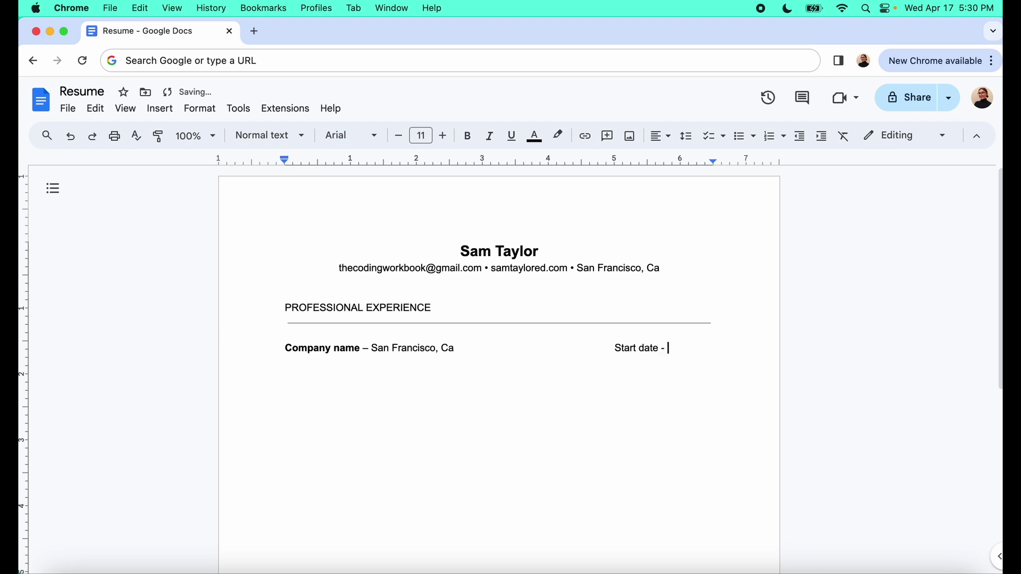
{"action": "type", "text": "end date"}
Add an italic job title line below the company, first typed as 'Instructional Designer'
{"action": "key", "text": "Return"}
{"action": "key", "text": "cmd+i"}
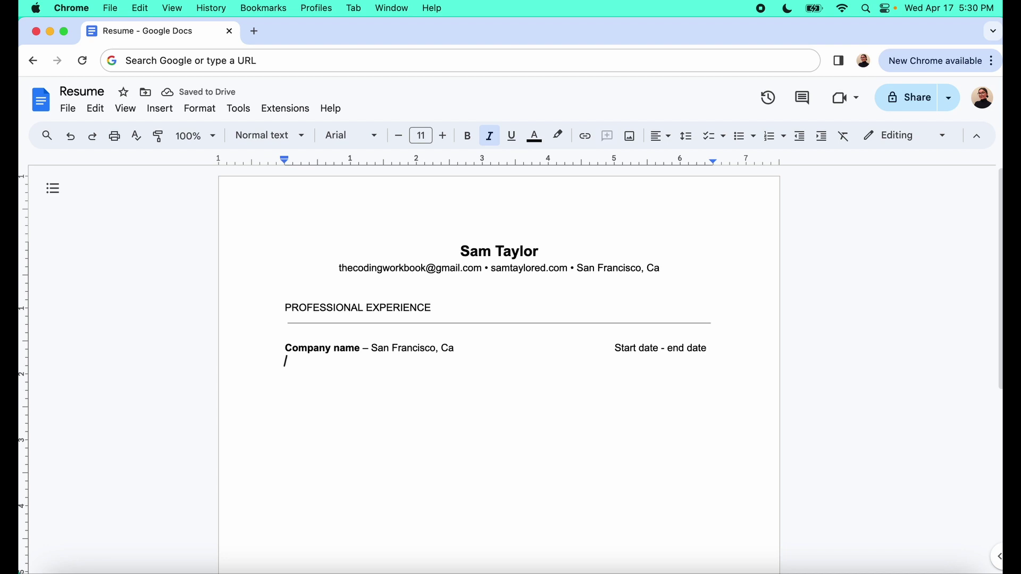
{"action": "type", "text": "Role/Job"}
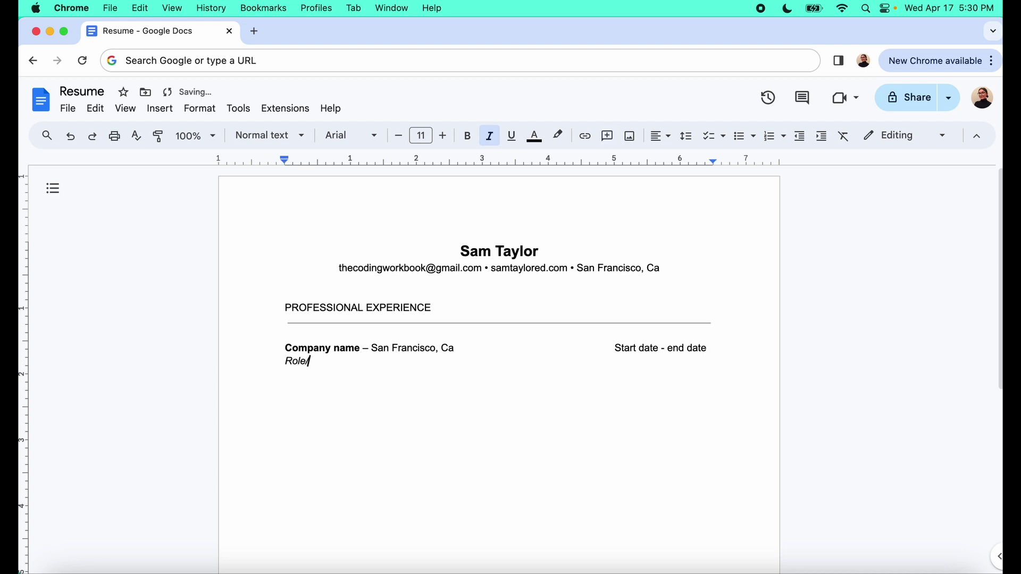
{"action": "type", "text": " Title"}
{"action": "key", "text": "BackSpace"}
{"action": "key", "text": "BackSpace"}
{"action": "key", "text": "BackSpace"}
{"action": "key", "text": "BackSpace"}
{"action": "type", "text": "itle"}
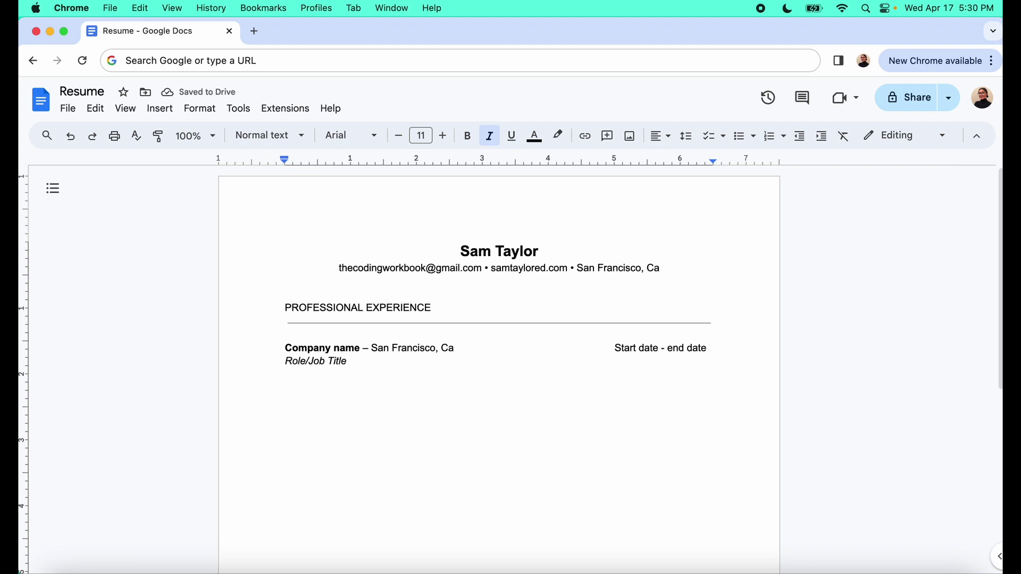
{"action": "left_click_drag", "start_coordinate": [347, 362], "coordinate": [285, 362]}
{"action": "left_click", "coordinate": [347, 362]}
{"action": "type", "text": "IN"}
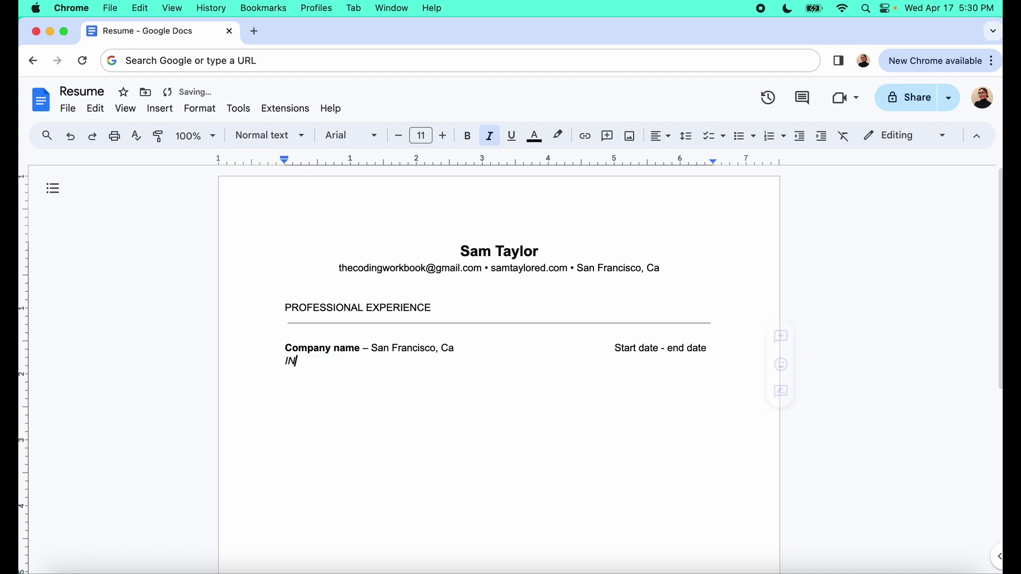
{"action": "type", "text": "structional Des"}
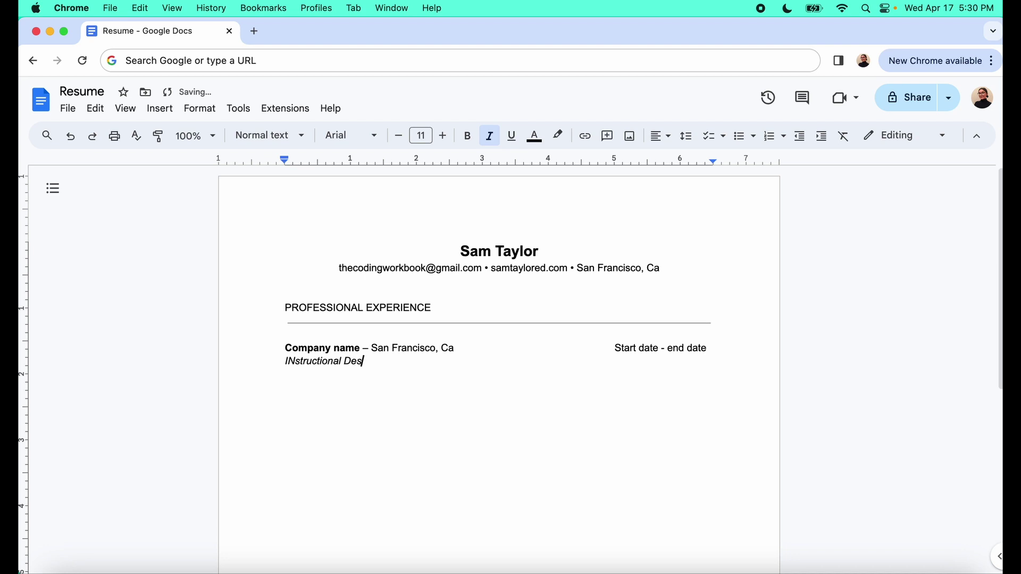
{"action": "type", "text": "igner"}
{"action": "left_click", "coordinate": [296, 361]}
{"action": "key", "text": "BackSpace"}
{"action": "type", "text": "ner"}
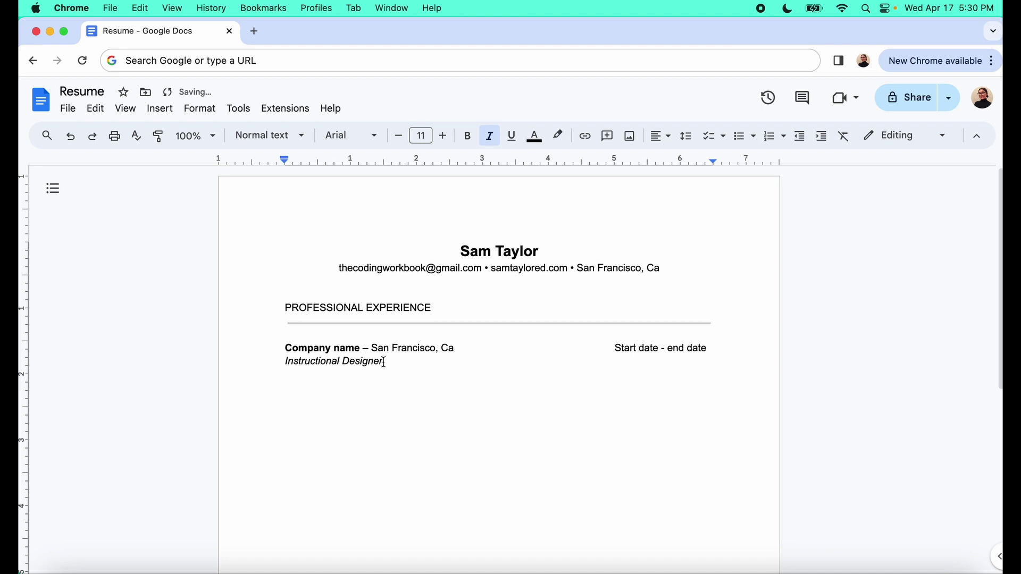
Replace the title with '[Role/job title]' and start a non-italic line below it
{"action": "left_click_drag", "start_coordinate": [383, 363], "coordinate": [287, 365]}
{"action": "key", "text": "BackSpace"}
{"action": "type", "text": "[Role/job title"}
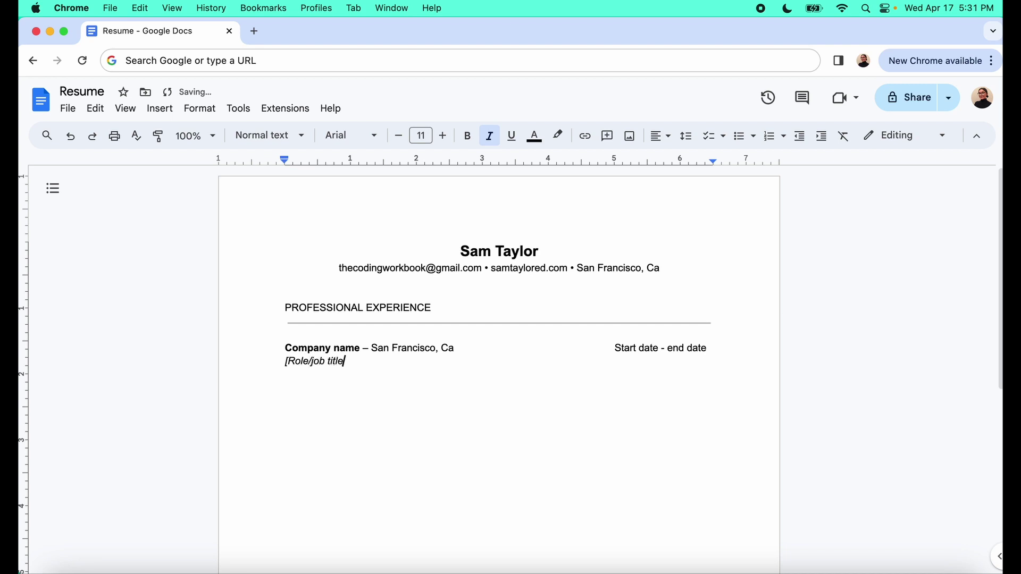
{"action": "type", "text": "]"}
{"action": "key", "text": "Return"}
{"action": "key", "text": "super+i"}
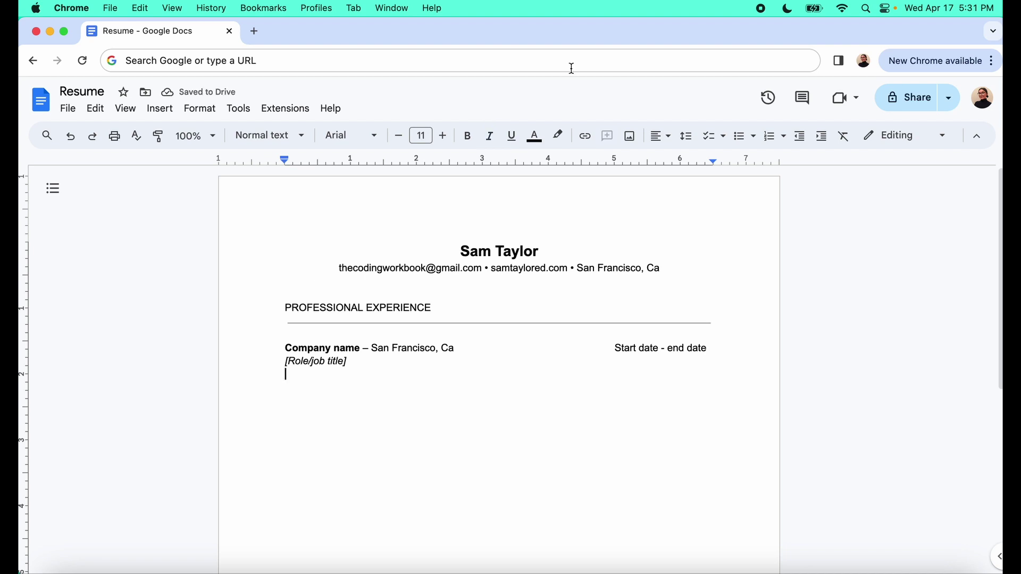
Create a bulleted list with 'Job explanation 1', 'Job explanation 2' and 'Job explanation 3'
{"action": "left_click", "coordinate": [737, 140]}
{"action": "type", "text": "Experi"}
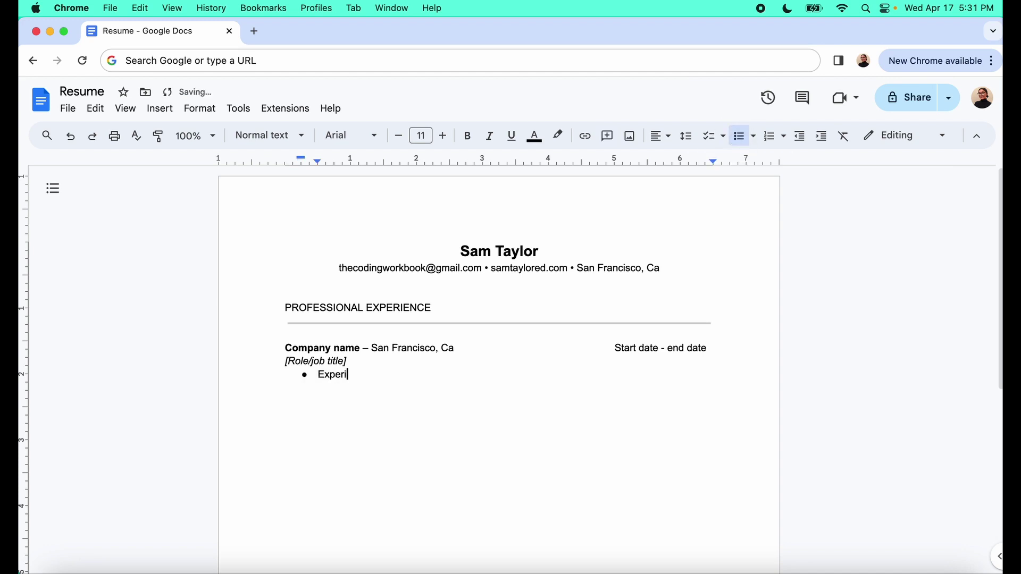
{"action": "key", "text": "BackSpace"}
{"action": "key", "text": "BackSpace"}
{"action": "key", "text": "BackSpace"}
{"action": "key", "text": "BackSpace"}
{"action": "key", "text": "BackSpace"}
{"action": "key", "text": "BackSpace"}
{"action": "type", "text": "Job explanation 1"}
{"action": "key", "text": "Return"}
{"action": "type", "text": "Job expla"}
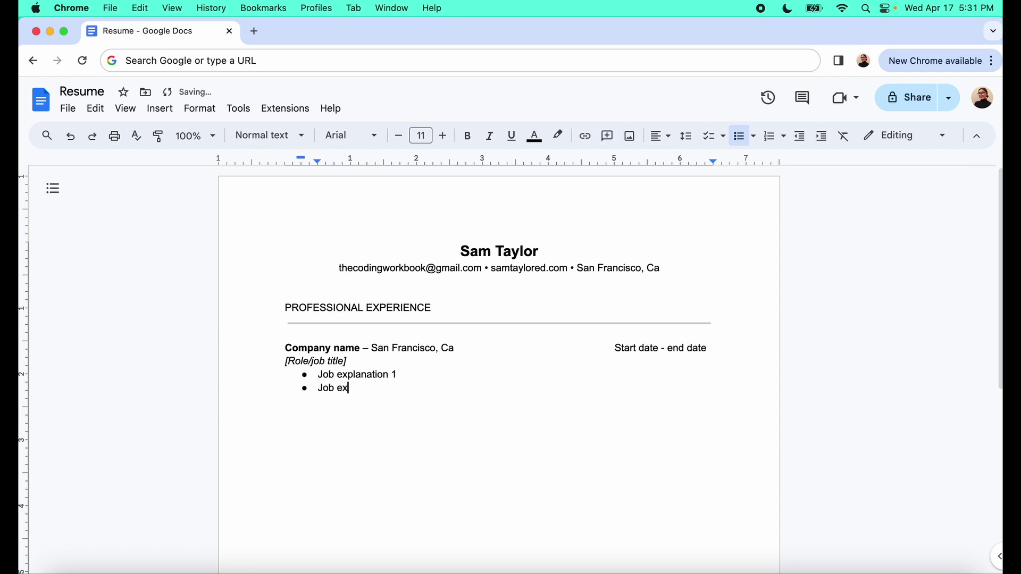
{"action": "type", "text": "nation 2"}
{"action": "key", "text": "Return"}
{"action": "type", "text": "Job explanation "}
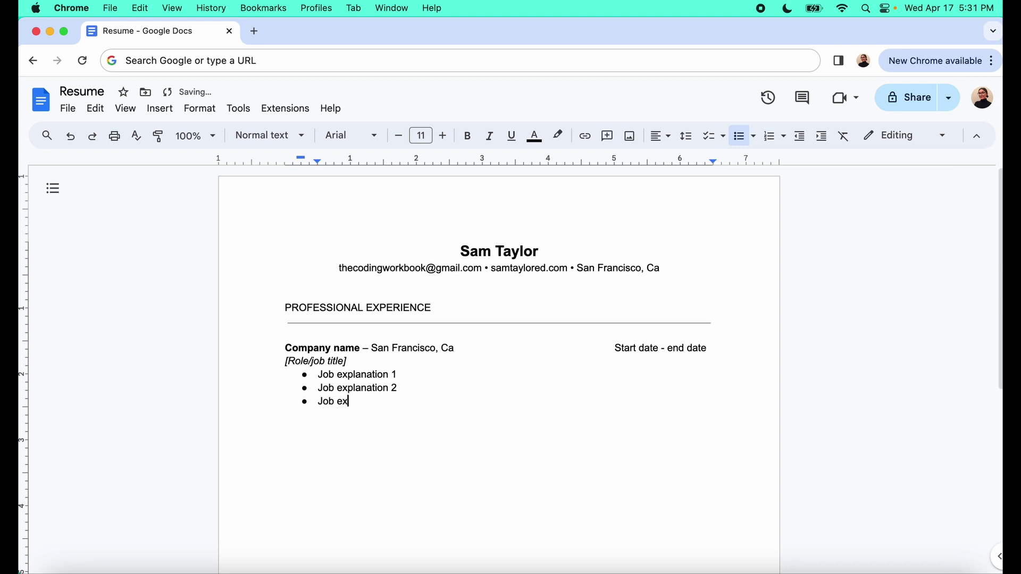
{"action": "type", "text": "3"}
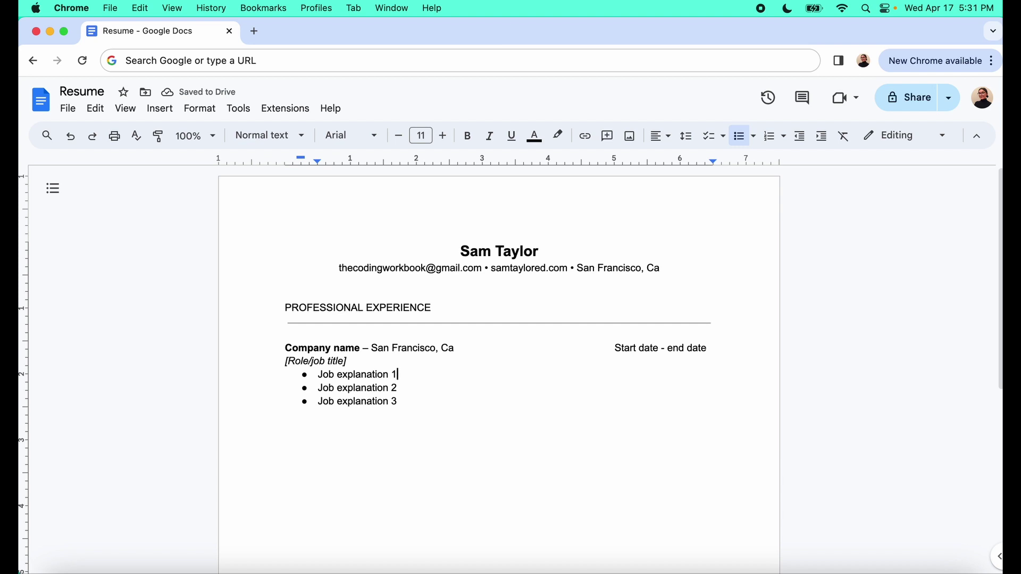
{"action": "key", "text": "Down"}
{"action": "key", "text": "Down"}
{"action": "key", "text": "Return"}
{"action": "key", "text": "Return"}
{"action": "key", "text": "Return"}
{"action": "key", "text": "Return"}
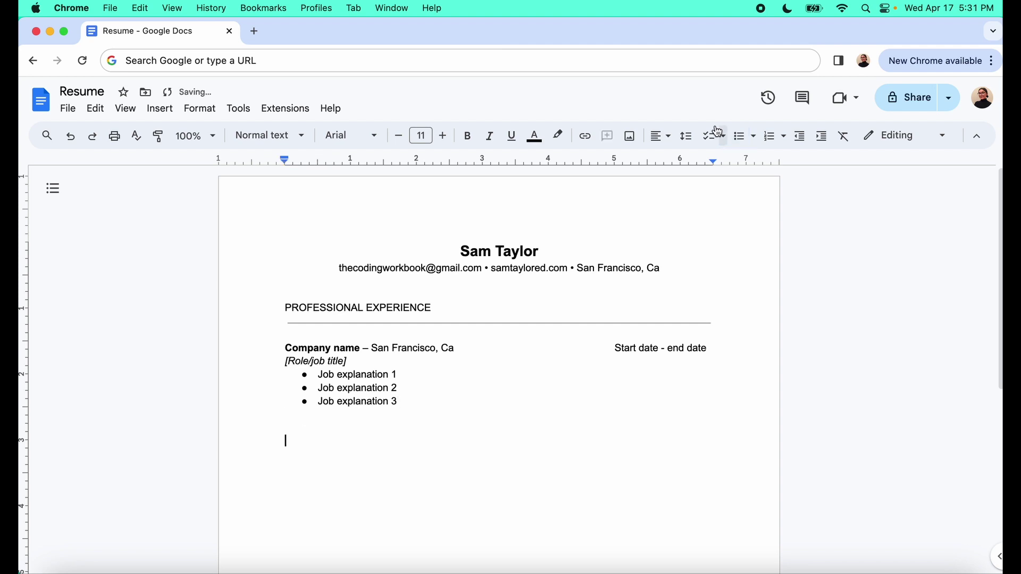
Append '(1 sentence)' to each of the three job explanation bullets
{"action": "left_click", "coordinate": [404, 374]}
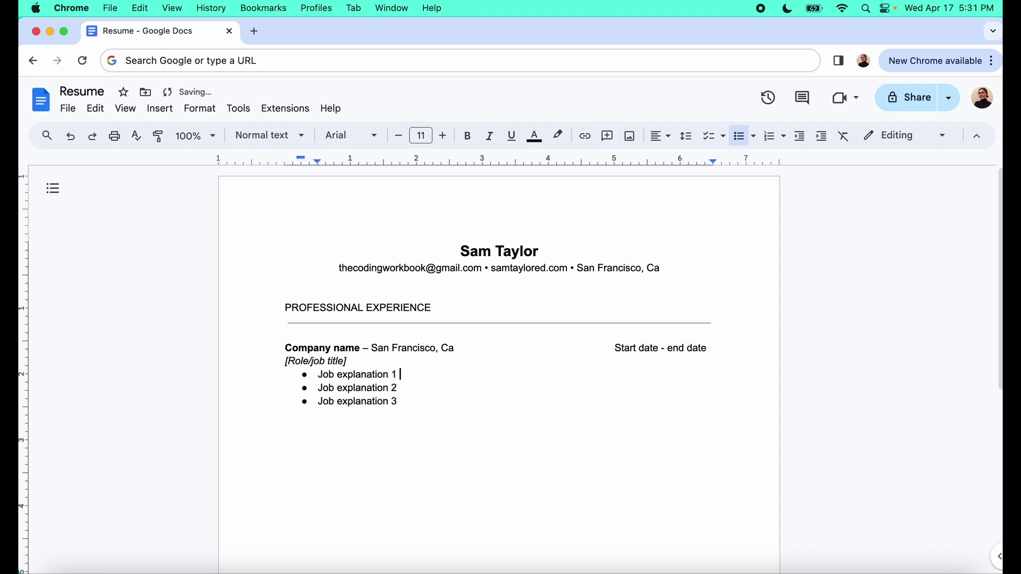
{"action": "type", "text": "(1-2 e"}
{"action": "key", "text": "BackSpace"}
{"action": "type", "text": "sen"}
{"action": "key", "text": "BackSpace"}
{"action": "key", "text": "BackSpace"}
{"action": "key", "text": "BackSpace"}
{"action": "key", "text": "BackSpace"}
{"action": "key", "text": "BackSpace"}
{"action": "key", "text": "BackSpace"}
{"action": "type", "text": "sentence p"}
{"action": "key", "text": "BackSpace"}
{"action": "key", "text": "BackSpace"}
{"action": "type", "text": ")"}
{"action": "key", "text": "shift+Left"}
{"action": "key", "text": "shift+Left"}
{"action": "key", "text": "shift+Left"}
{"action": "key", "text": "shift+Left"}
{"action": "key", "text": "shift+Left"}
{"action": "key", "text": "shift+Left"}
{"action": "key", "text": "shift+Left"}
{"action": "key", "text": "shift+Left"}
{"action": "key", "text": "shift+Left"}
{"action": "key", "text": "shift+Left"}
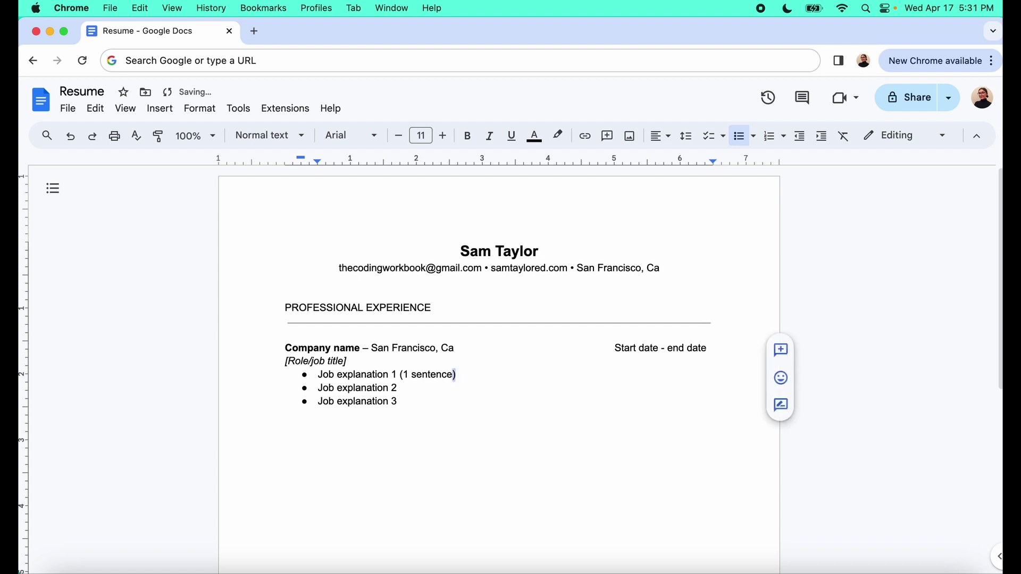
{"action": "key", "text": "shift+Left"}
{"action": "key", "text": "shift+Left"}
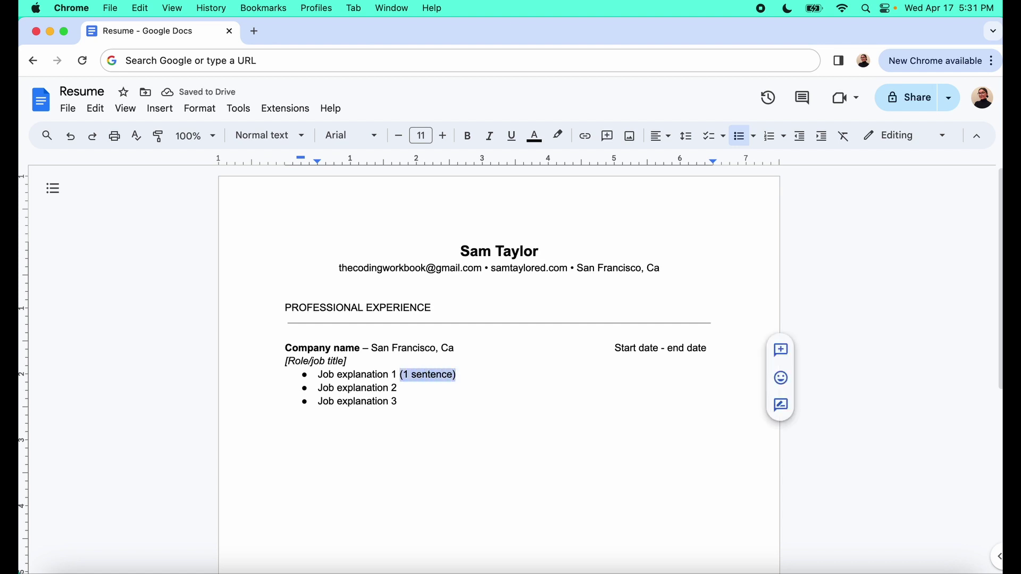
{"action": "key", "text": "super+c"}
{"action": "key", "text": "Down"}
{"action": "key", "text": "super+v"}
{"action": "key", "text": "Down"}
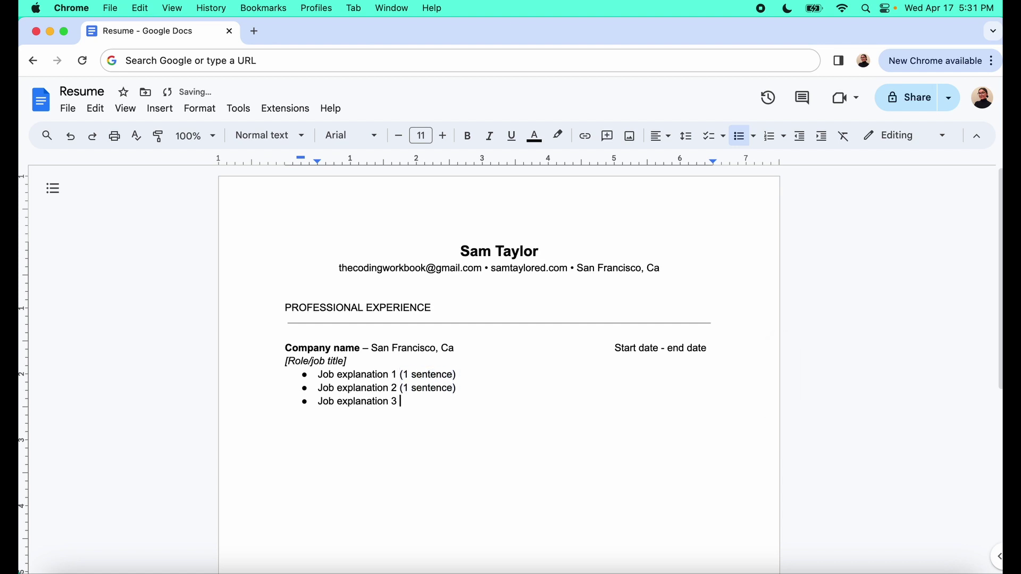
{"action": "key", "text": "super+v"}
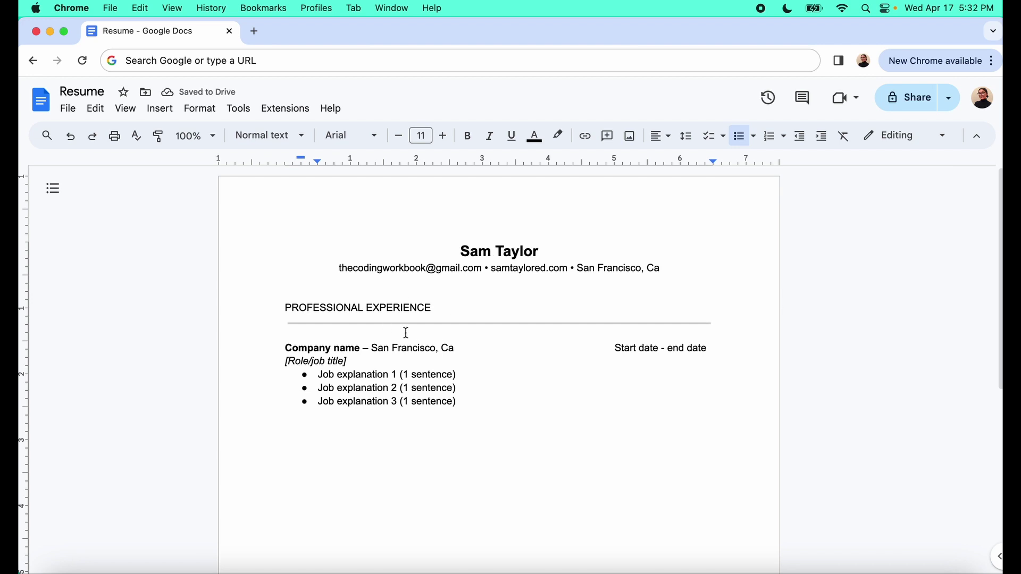
Paste two more copies of the job entry block below the first one
{"action": "left_click_drag", "start_coordinate": [281, 350], "coordinate": [578, 399]}
{"action": "left_click", "coordinate": [557, 417]}
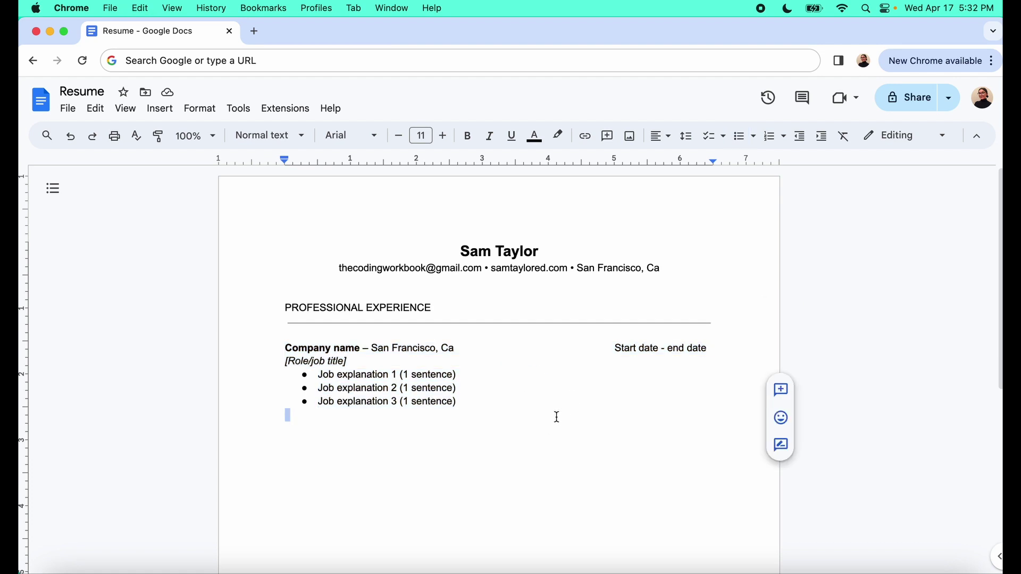
{"action": "key", "text": "Return"}
{"action": "key", "text": "cmd+v"}
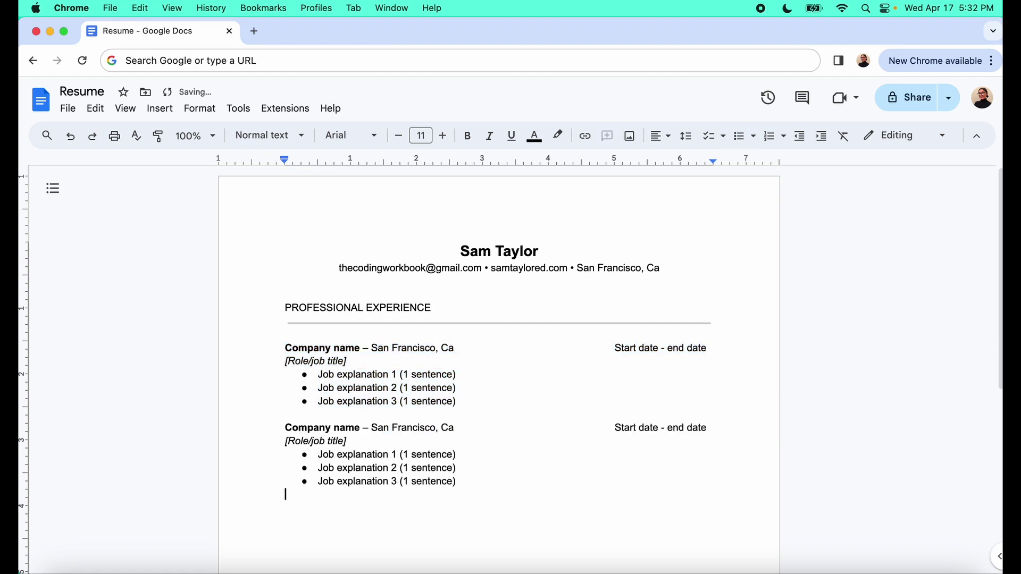
{"action": "key", "text": "cmd+v"}
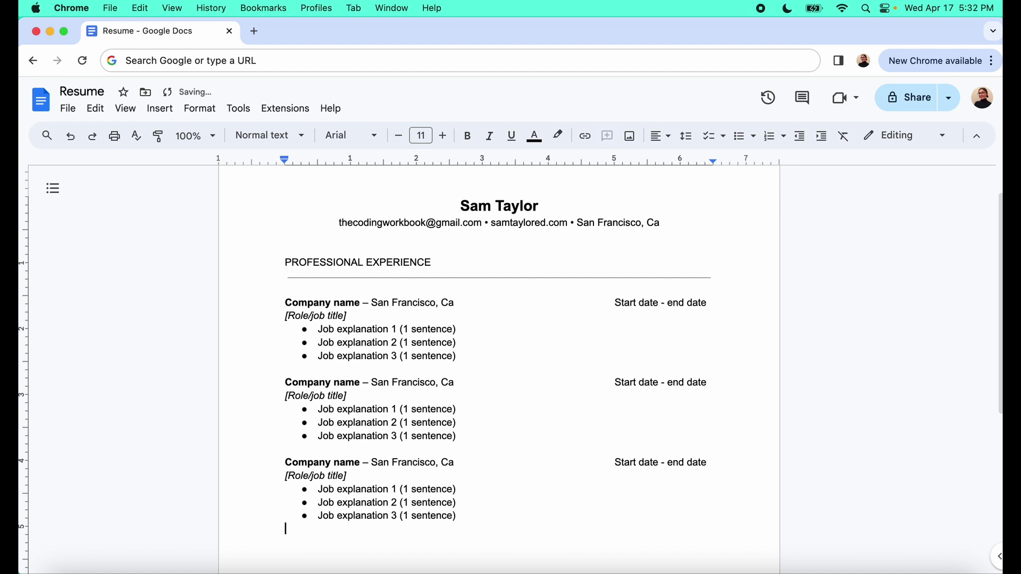
{"action": "scroll", "coordinate": [633, 347], "scroll_direction": "down", "scroll_amount": 5}
{"action": "scroll", "coordinate": [634, 347], "scroll_direction": "up", "scroll_amount": 6}
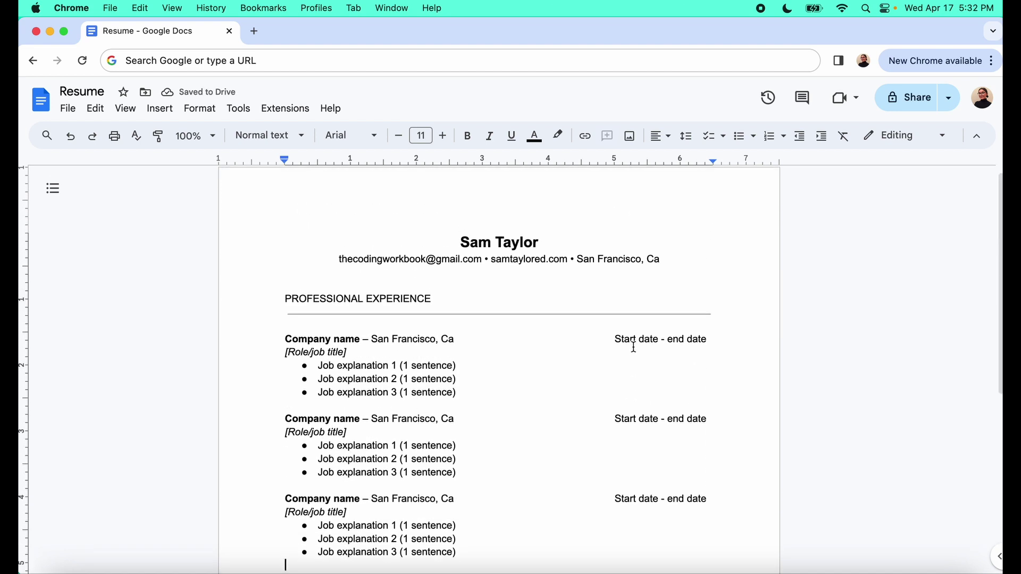
Set the page zoom to 75%
{"action": "left_click", "coordinate": [212, 136]}
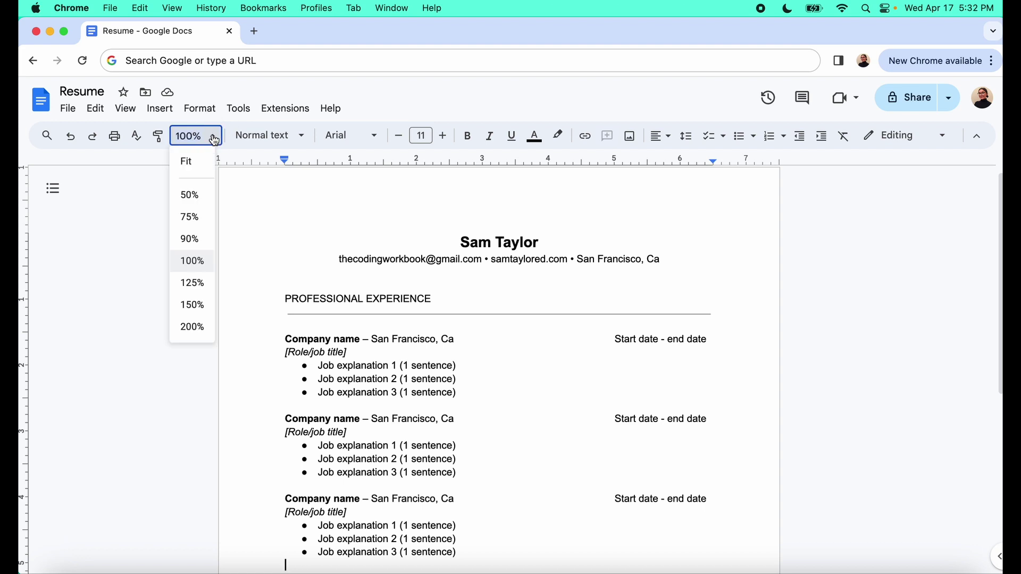
{"action": "left_click", "coordinate": [205, 215]}
{"action": "scroll", "coordinate": [298, 302], "scroll_direction": "down", "scroll_amount": 1}
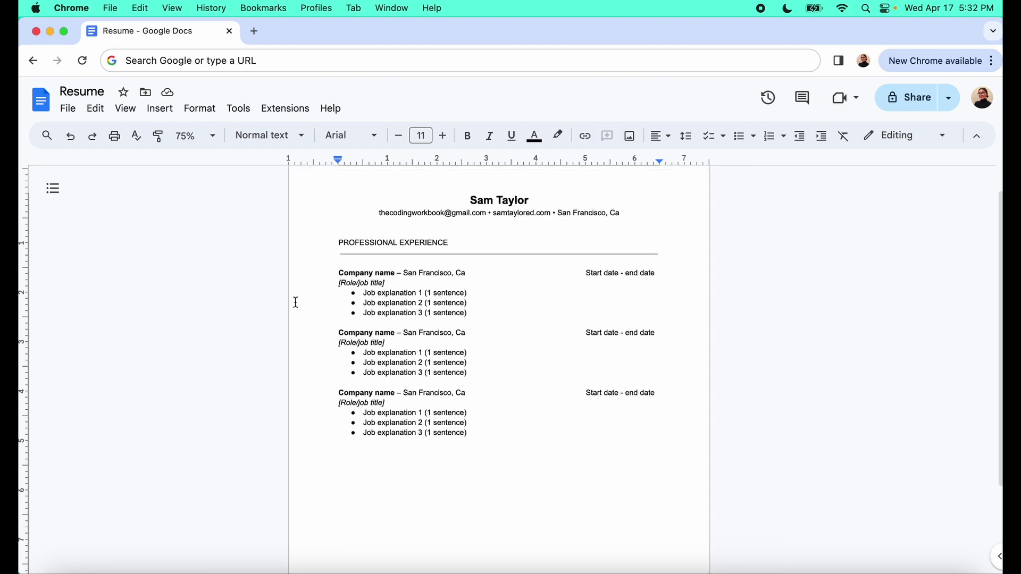
{"action": "scroll", "coordinate": [319, 294], "scroll_direction": "up", "scroll_amount": 1}
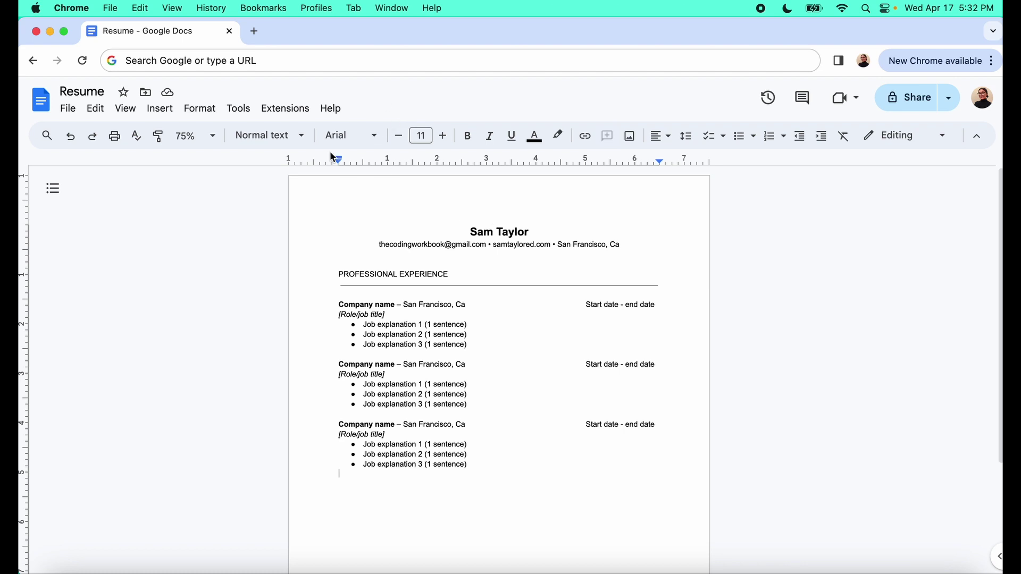
{"action": "left_click", "coordinate": [508, 229]}
{"action": "left_click_drag", "start_coordinate": [462, 232], "coordinate": [536, 232]}
{"action": "left_click", "coordinate": [472, 230]}
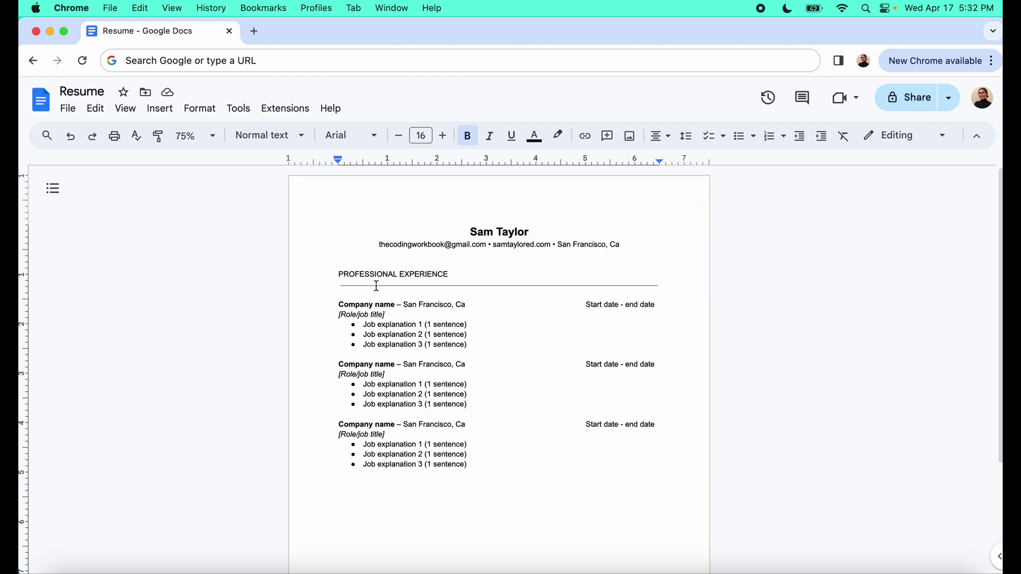
{"action": "left_click_drag", "start_coordinate": [338, 275], "coordinate": [453, 276]}
{"action": "left_click_drag", "start_coordinate": [338, 307], "coordinate": [382, 315]}
{"action": "left_click", "coordinate": [397, 314]}
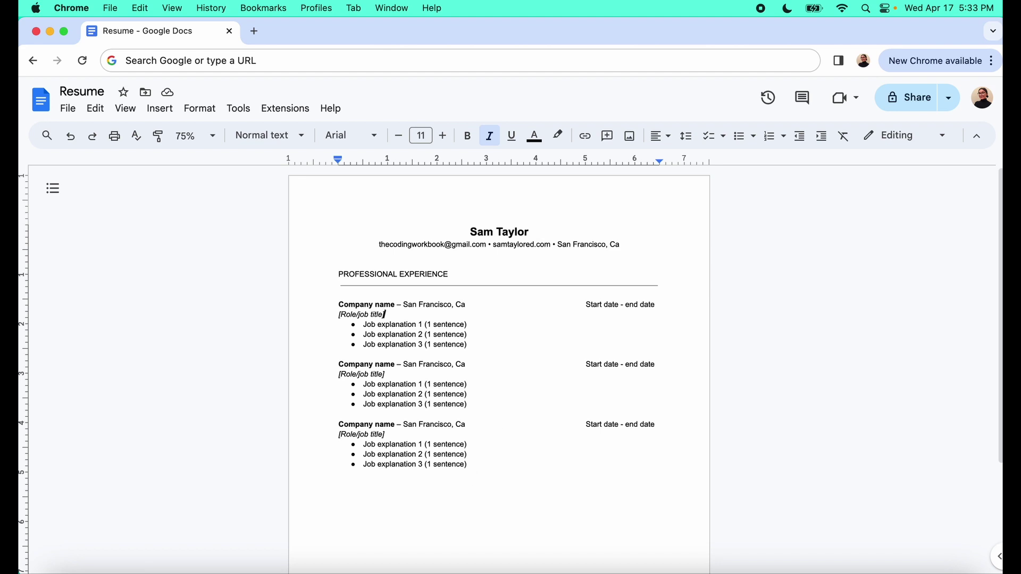
Paste the PROFESSIONAL EXPERIENCE heading and rule below the last job and retitle it EDUCATION
{"action": "left_click", "coordinate": [340, 275]}
{"action": "left_click_drag", "start_coordinate": [382, 277], "coordinate": [665, 287]}
{"action": "left_click", "coordinate": [345, 496]}
{"action": "key", "text": "super+v"}
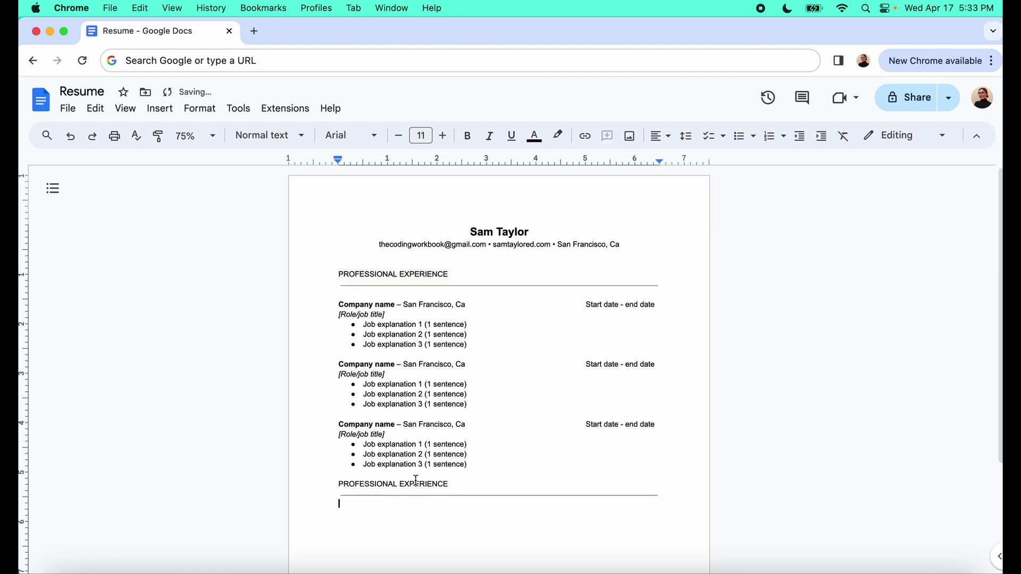
{"action": "left_click_drag", "start_coordinate": [455, 486], "coordinate": [328, 482]}
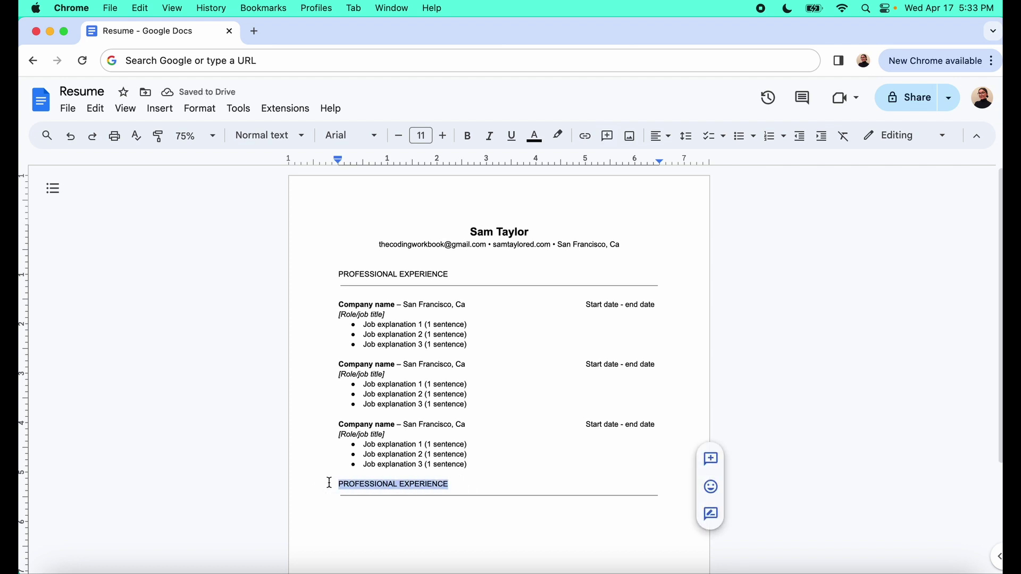
{"action": "type", "text": "EDUCATION"}
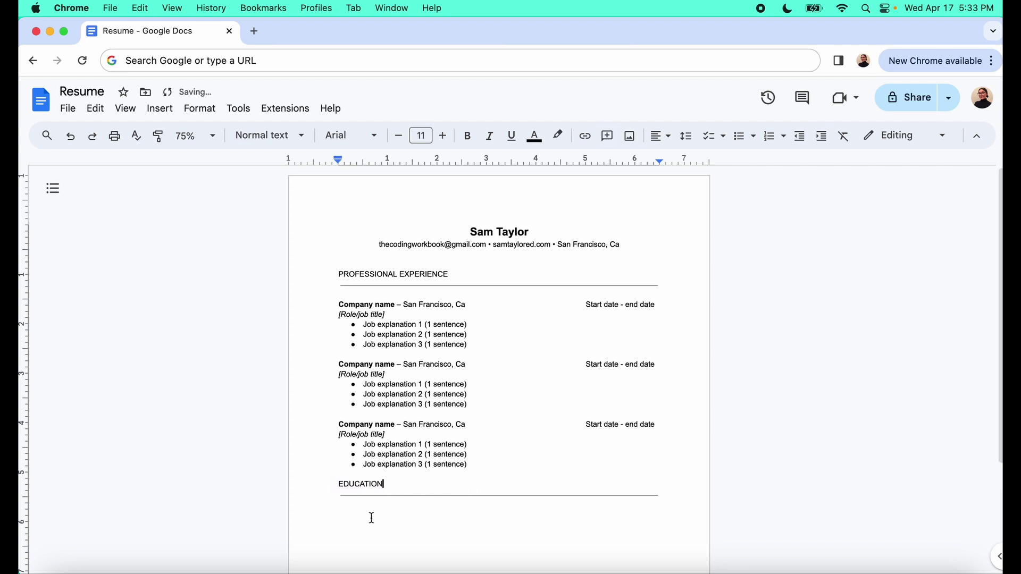
Insert a blank line above EDUCATION and move to the empty line beneath its rule
{"action": "left_click", "coordinate": [338, 483]}
{"action": "key", "text": "Return"}
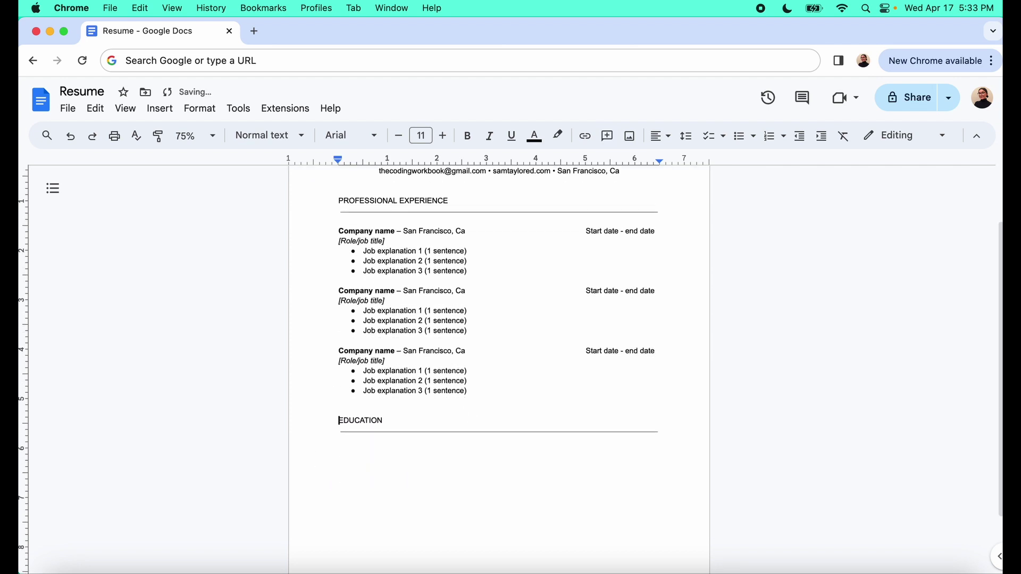
{"action": "scroll", "coordinate": [344, 462], "scroll_direction": "down", "scroll_amount": 1}
{"action": "left_click", "coordinate": [338, 430]}
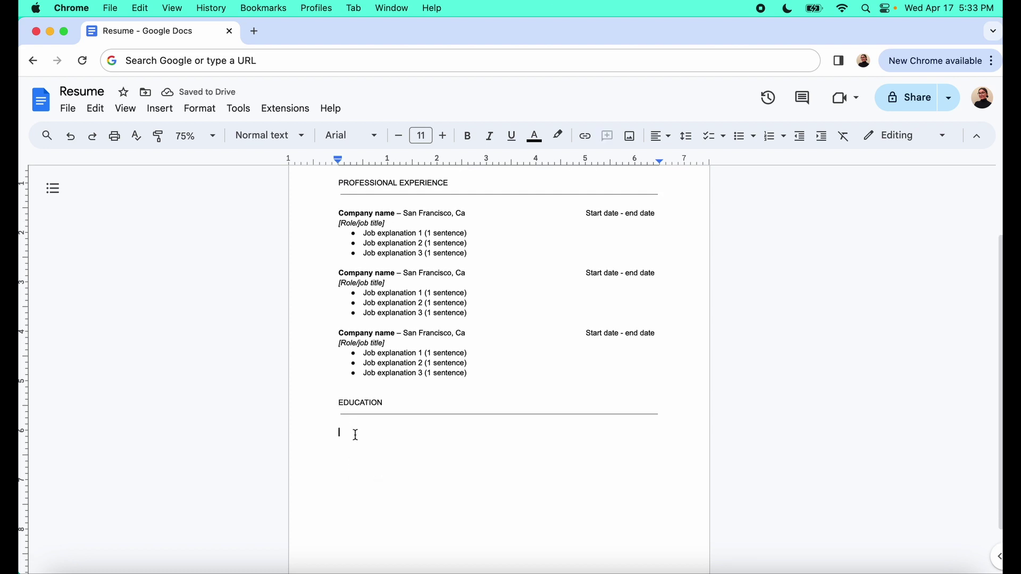
Type a bold 'University -', then 'San Francisco, Ca' and 'Optional: Grad date'
{"action": "key", "text": "super+b"}
{"action": "type", "text": "University "}
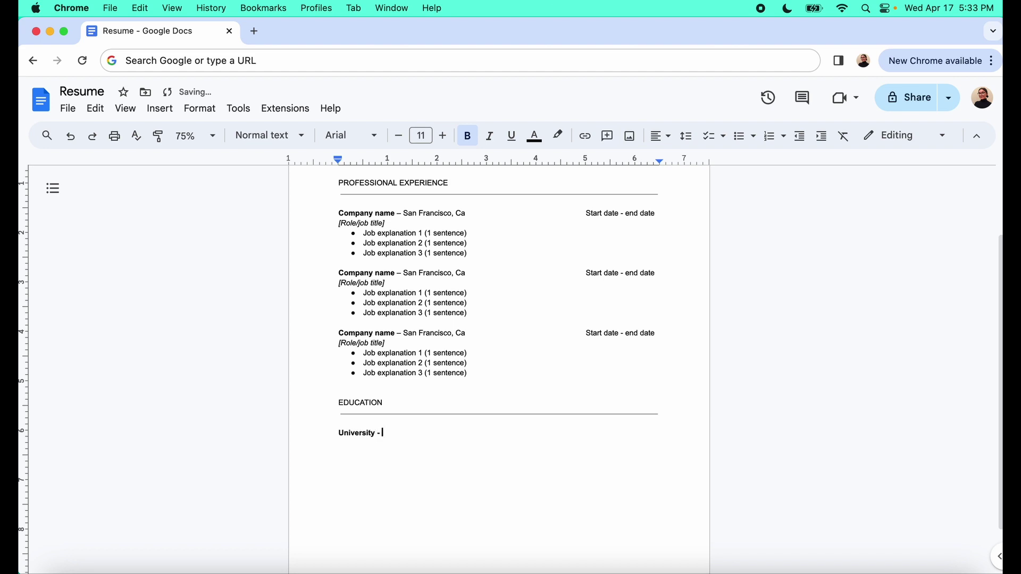
{"action": "type", "text": "-"}
{"action": "key", "text": "super+b"}
{"action": "type", "text": "Location"}
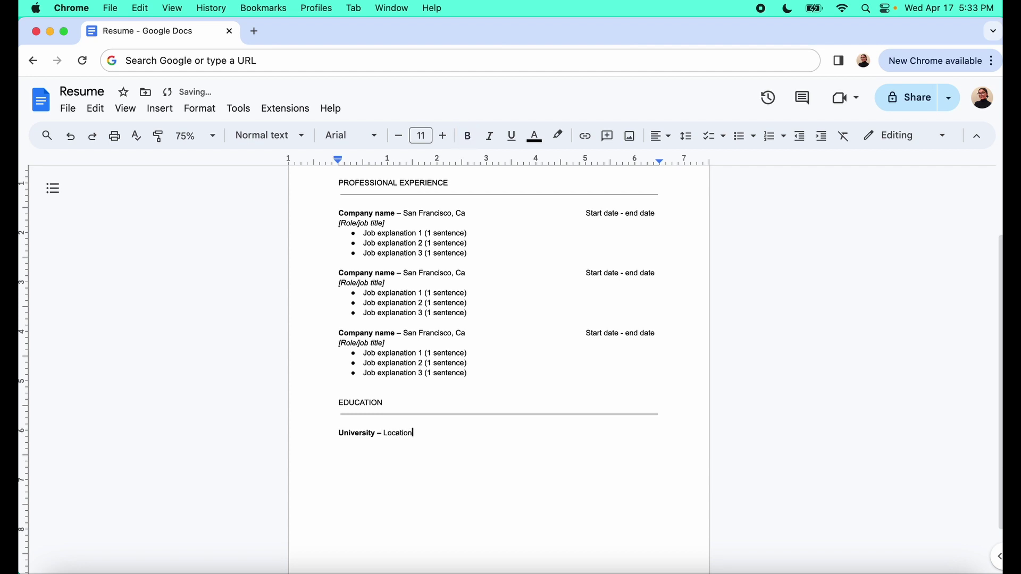
{"action": "key", "text": "BackSpace"}
{"action": "key", "text": "BackSpace"}
{"action": "key", "text": "BackSpace"}
{"action": "key", "text": "BackSpace"}
{"action": "key", "text": "BackSpace"}
{"action": "key", "text": "BackSpace"}
{"action": "key", "text": "BackSpace"}
{"action": "key", "text": "BackSpace"}
{"action": "type", "text": "San Francisco, Ca"}
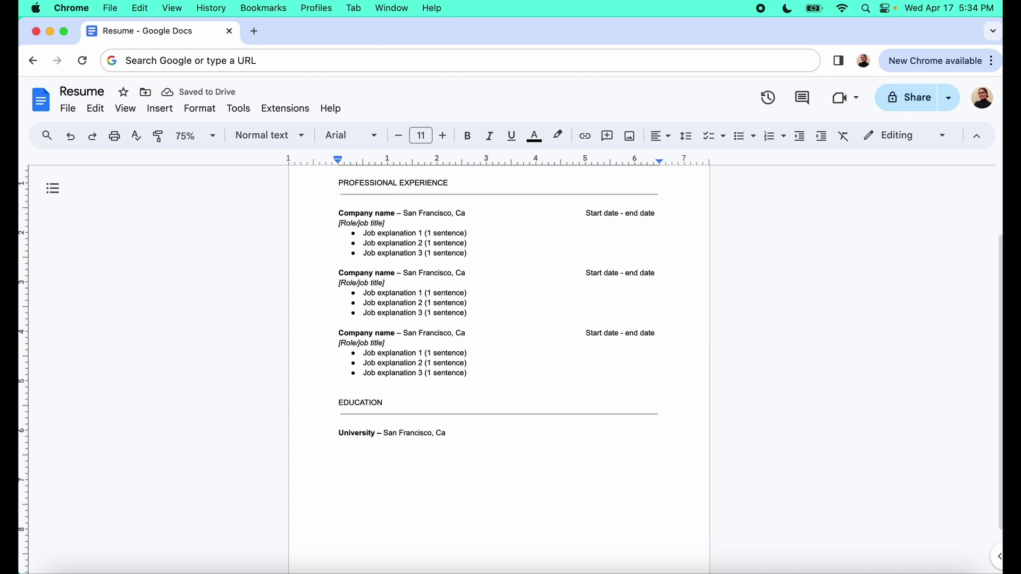
{"action": "type", "text": "Optional"}
{"action": "type", "text": ": GPA"}
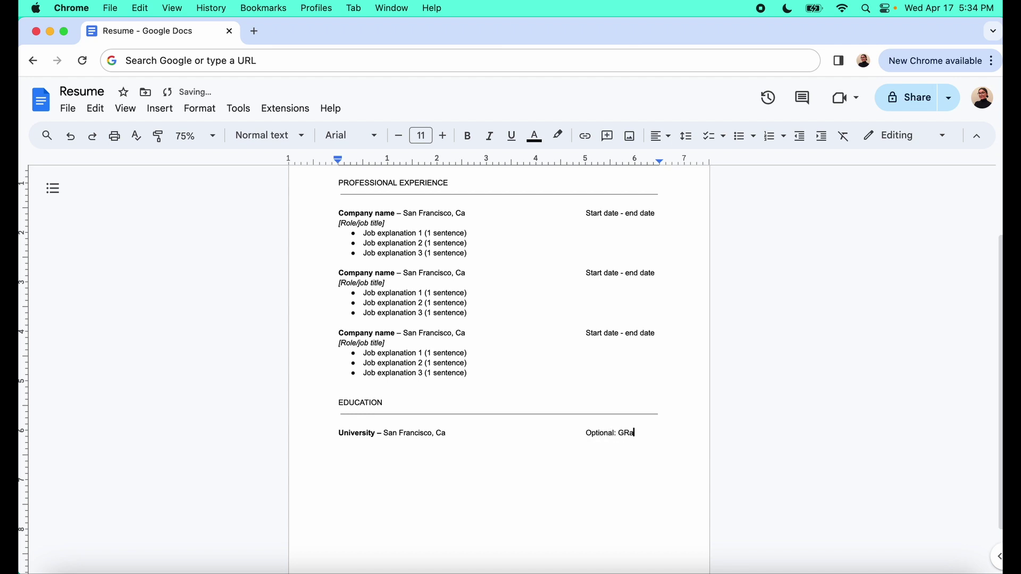
{"action": "key", "text": "BackSpace"}
{"action": "key", "text": "BackSpace"}
{"action": "type", "text": "rad date"}
Set the zoom to 125% and check the 'Optional: Grad date' text at the line's end
{"action": "left_click", "coordinate": [212, 139]}
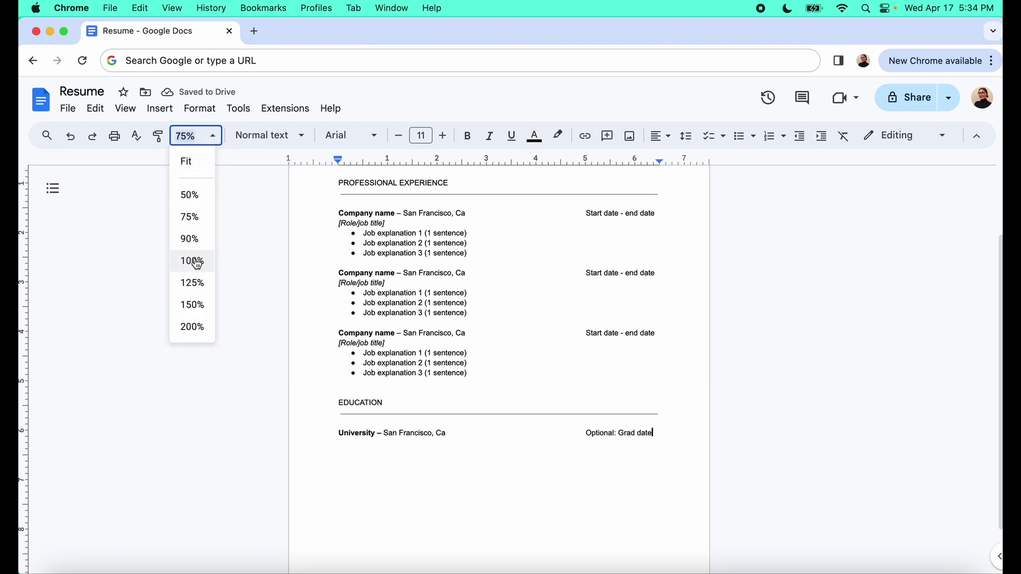
{"action": "left_click", "coordinate": [194, 283]}
{"action": "scroll", "coordinate": [337, 413], "scroll_direction": "down", "scroll_amount": 6}
{"action": "scroll", "coordinate": [336, 413], "scroll_direction": "up", "scroll_amount": 3}
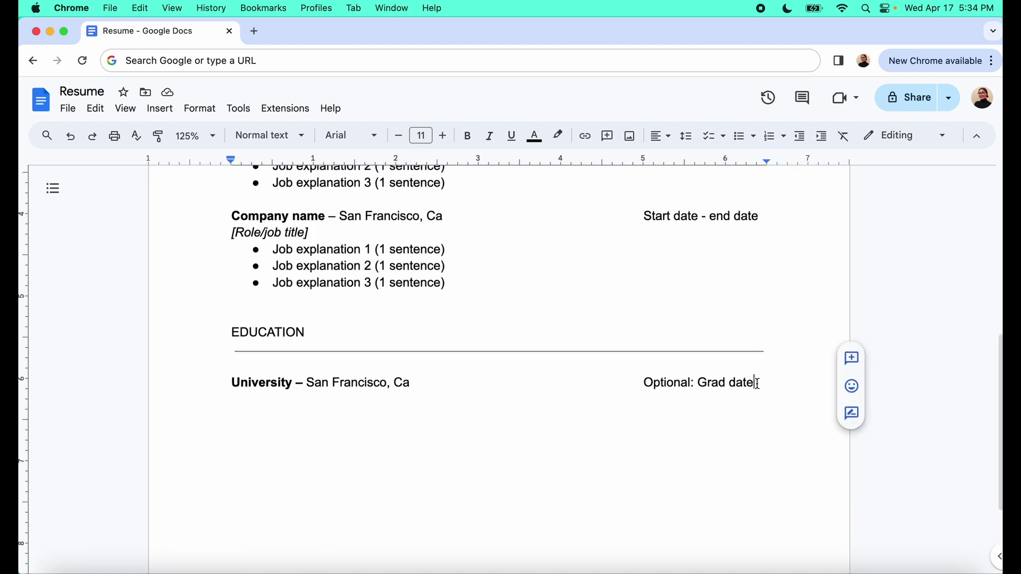
{"action": "left_click_drag", "start_coordinate": [760, 384], "coordinate": [643, 385]}
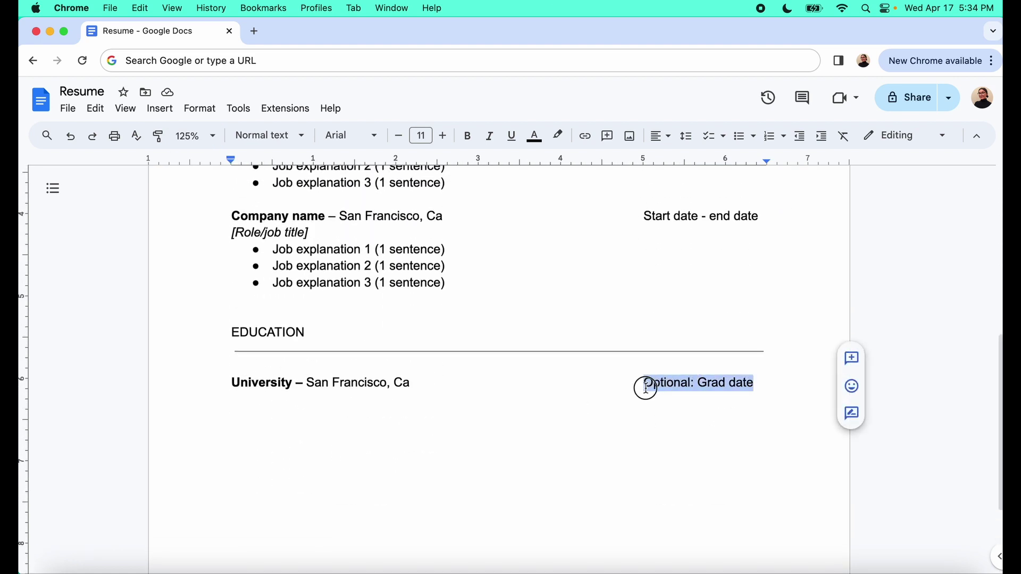
{"action": "left_click", "coordinate": [757, 392]}
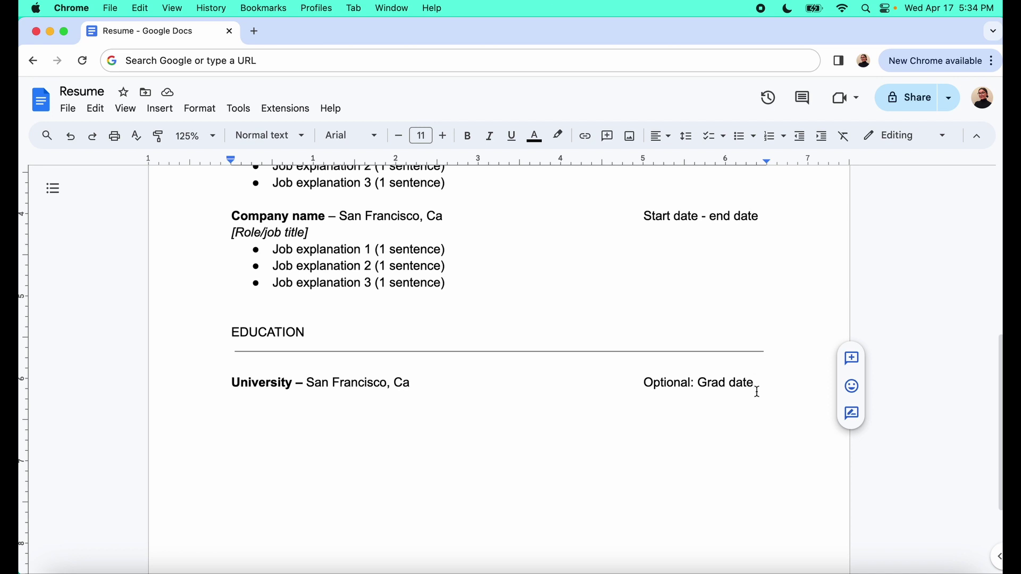
Add a 'Degree or certificate' line under the University entry, leaving a blank line after it
{"action": "key", "text": "Return"}
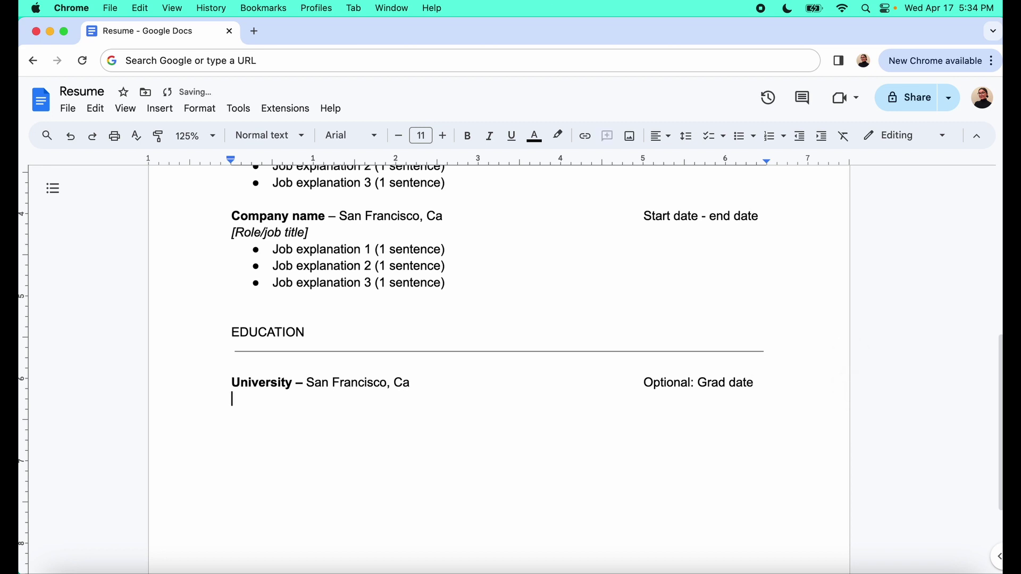
{"action": "type", "text": "Degree or certificat"}
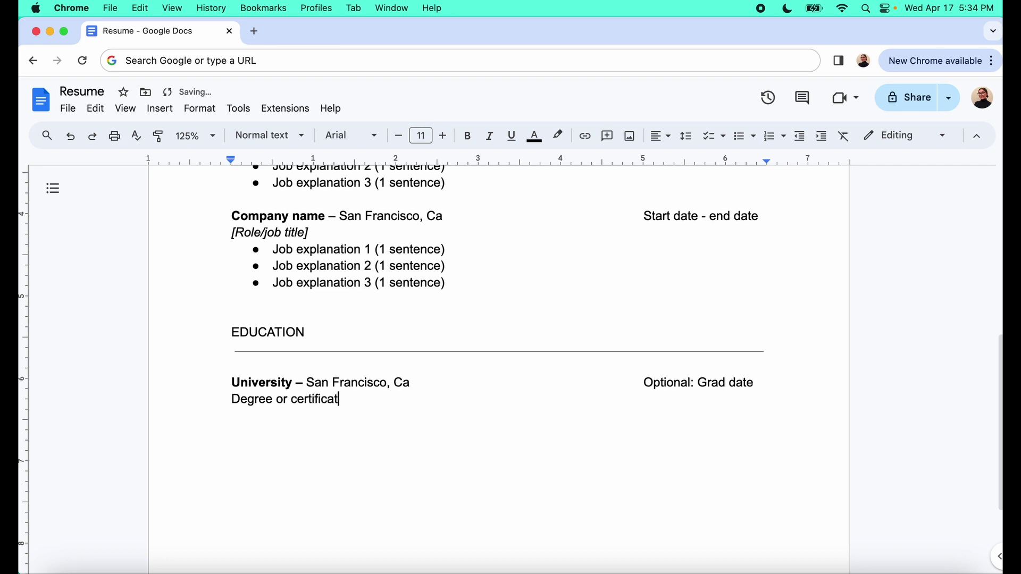
{"action": "type", "text": "e"}
{"action": "key", "text": "Return"}
{"action": "key", "text": "Return"}
Add a bold 'Certification program/Masters' entry for San Francisco, Ca with a tabbed 'Optional: Date'
{"action": "key", "text": "super+b"}
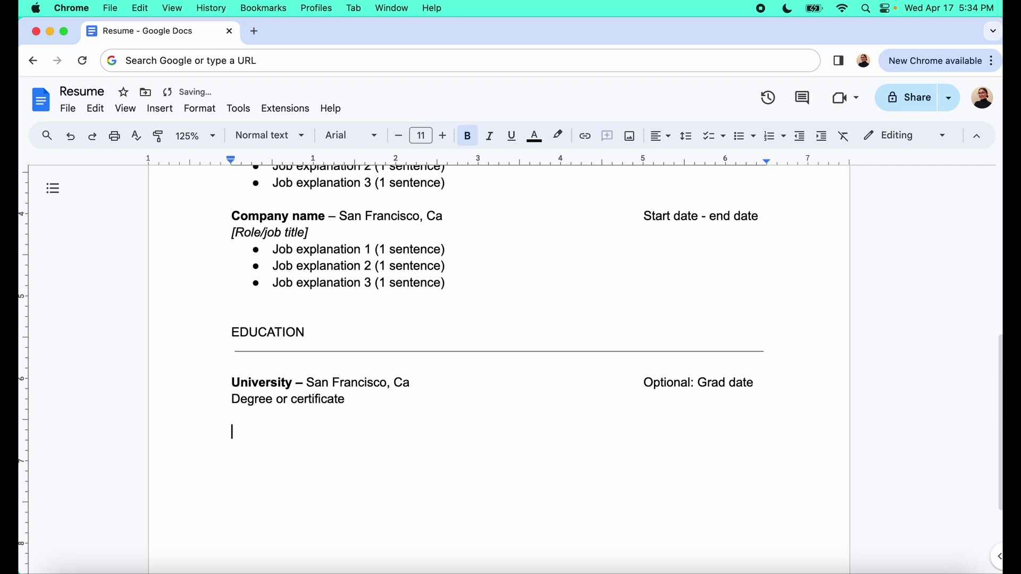
{"action": "type", "text": "Certification progra"}
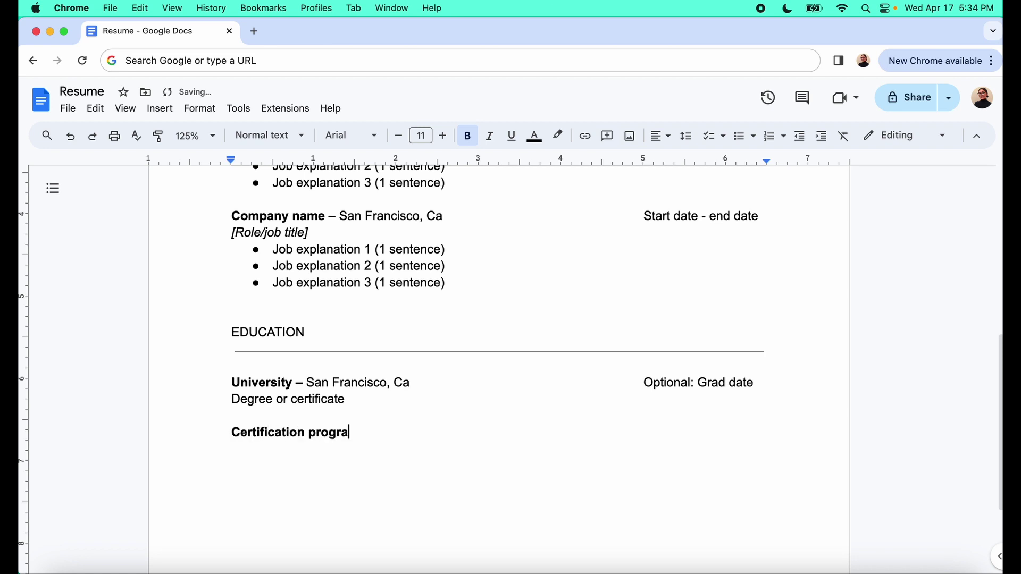
{"action": "type", "text": "m/Masters de"}
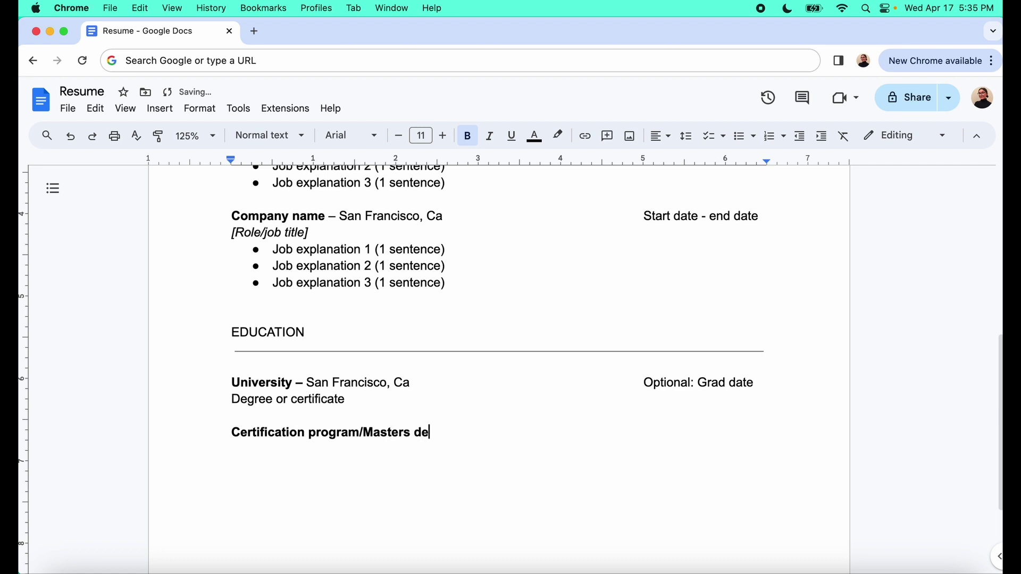
{"action": "type", "text": "gree -"}
{"action": "key", "text": "BackSpace"}
{"action": "key", "text": "BackSpace"}
{"action": "key", "text": "BackSpace"}
{"action": "key", "text": "BackSpace"}
{"action": "key", "text": "BackSpace"}
{"action": "key", "text": "BackSpace"}
{"action": "key", "text": "BackSpace"}
{"action": "key", "text": "BackSpace"}
{"action": "key", "text": "BackSpace"}
{"action": "key", "text": "BackSpace"}
{"action": "type", "text": "s "}
{"action": "type", "text": "-"}
{"action": "key", "text": "super+b"}
{"action": "type", "text": "San F"}
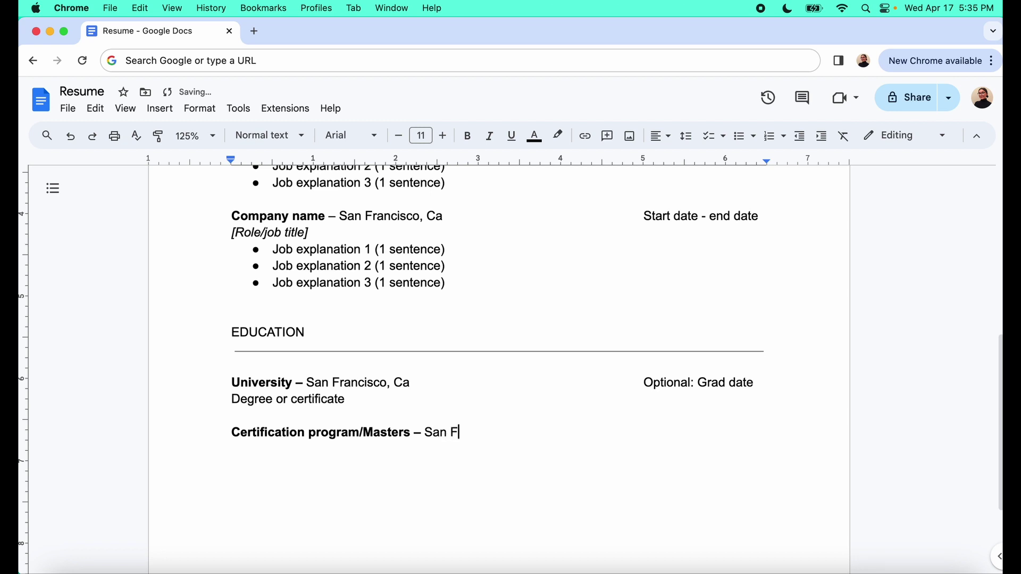
{"action": "type", "text": "rancisco, CA"}
{"action": "key", "text": "BackSpace"}
{"action": "type", "text": "a"}
{"action": "key", "text": "Tab"}
{"action": "key", "text": "Tab"}
{"action": "key", "text": "Tab"}
{"action": "type", "text": "Optional"}
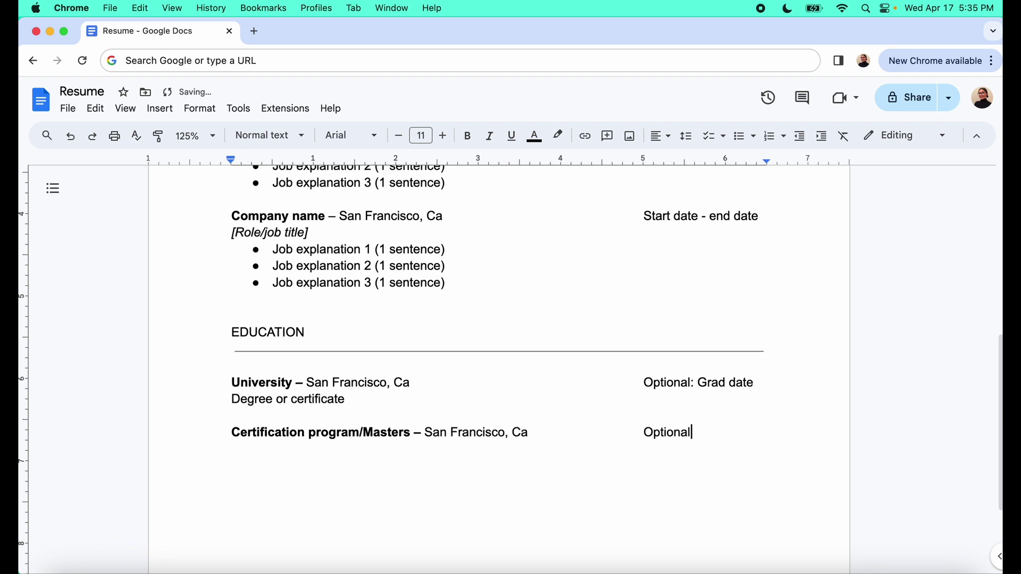
{"action": "type", "text": ": Date"}
Add a 'Degree or certificate' line under the Certification program/Masters entry
{"action": "key", "text": "Return"}
{"action": "type", "text": "Degree or th"}
{"action": "key", "text": "BackSpace"}
{"action": "key", "text": "BackSpace"}
{"action": "type", "text": "certifc"}
{"action": "key", "text": "BackSpace"}
{"action": "type", "text": "fci"}
{"action": "key", "text": "BackSpace"}
{"action": "key", "text": "BackSpace"}
{"action": "type", "text": "icate"}
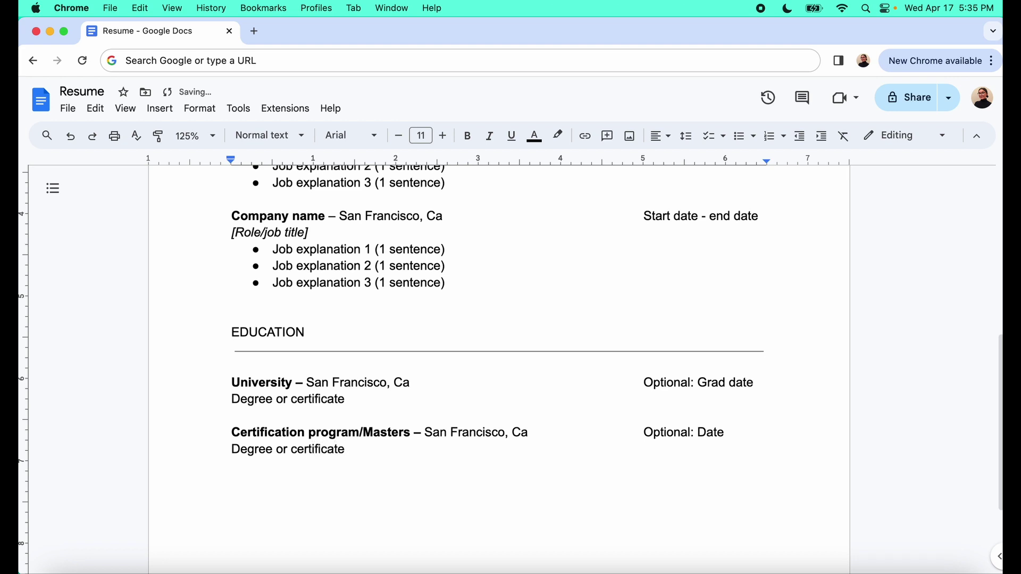
{"action": "left_click", "coordinate": [213, 137]}
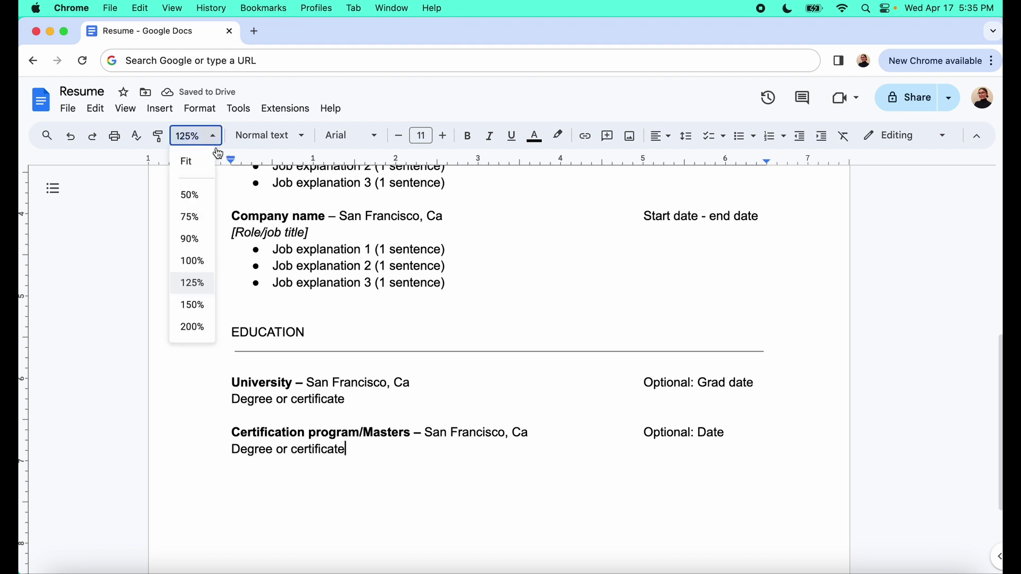
{"action": "left_click", "coordinate": [197, 261]}
{"action": "scroll", "coordinate": [353, 262], "scroll_direction": "up", "scroll_amount": 3}
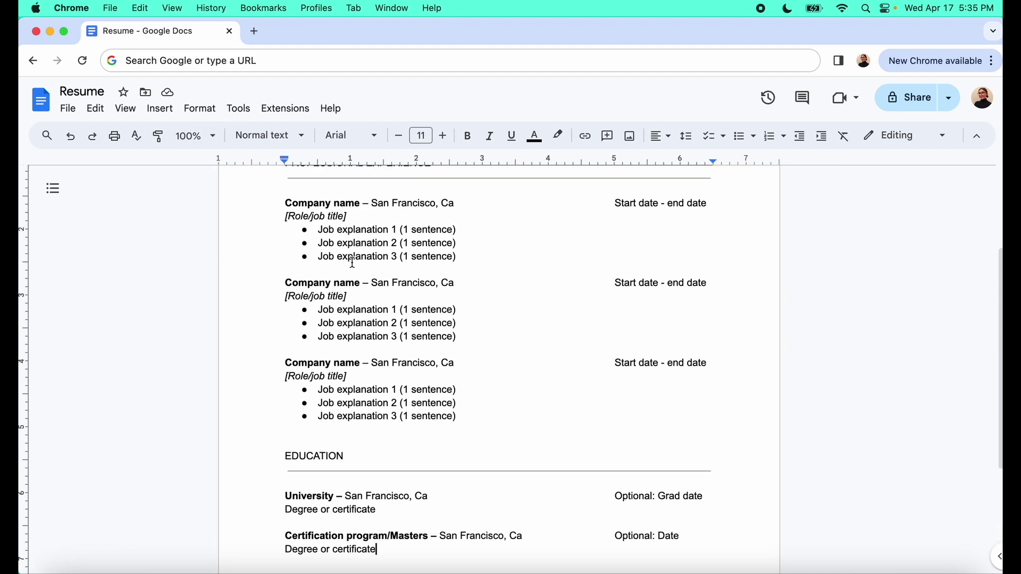
{"action": "scroll", "coordinate": [353, 262], "scroll_direction": "down", "scroll_amount": 1}
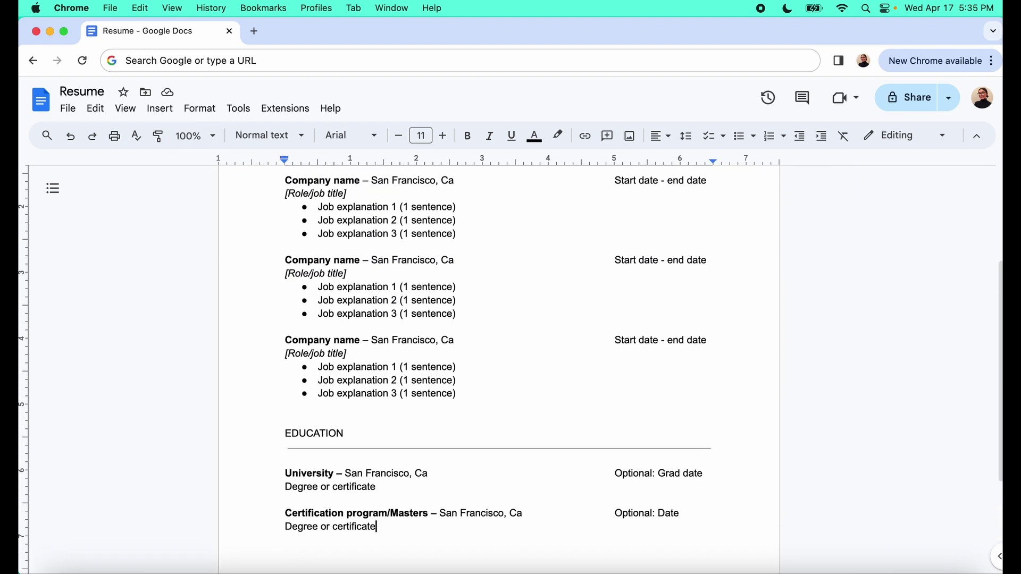
{"action": "scroll", "coordinate": [410, 486], "scroll_direction": "down", "scroll_amount": 5}
{"action": "left_click_drag", "start_coordinate": [286, 340], "coordinate": [698, 447]}
{"action": "key", "text": "super+c"}
{"action": "left_click", "coordinate": [354, 484]}
{"action": "key", "text": "Return"}
{"action": "key", "text": "Return"}
{"action": "key", "text": "Return"}
{"action": "key", "text": "super+v"}
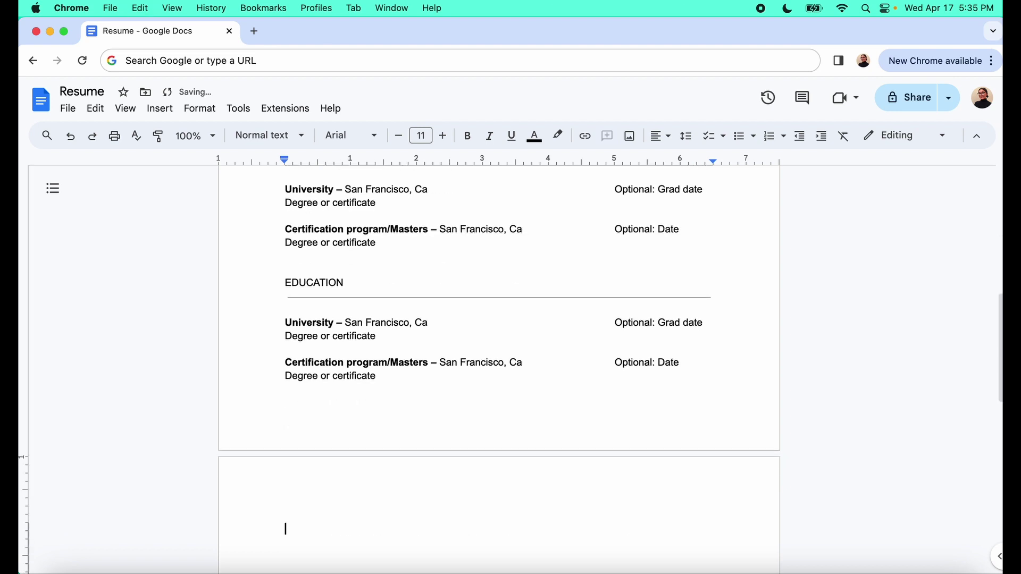
{"action": "scroll", "coordinate": [330, 365], "scroll_direction": "up", "scroll_amount": 2}
{"action": "key", "text": "super+z"}
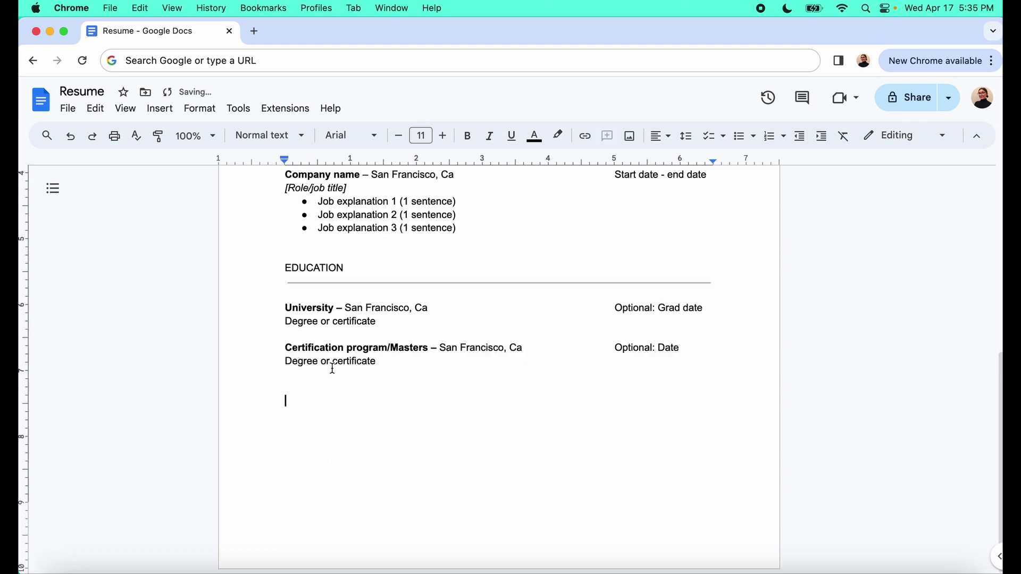
Duplicate the EDUCATION heading and rule below the last degree line and rename it SKILLS
{"action": "left_click_drag", "start_coordinate": [281, 258], "coordinate": [631, 279]}
{"action": "left_click", "coordinate": [285, 401]}
{"action": "key", "text": "super+v"}
{"action": "left_click_drag", "start_coordinate": [360, 415], "coordinate": [285, 414]}
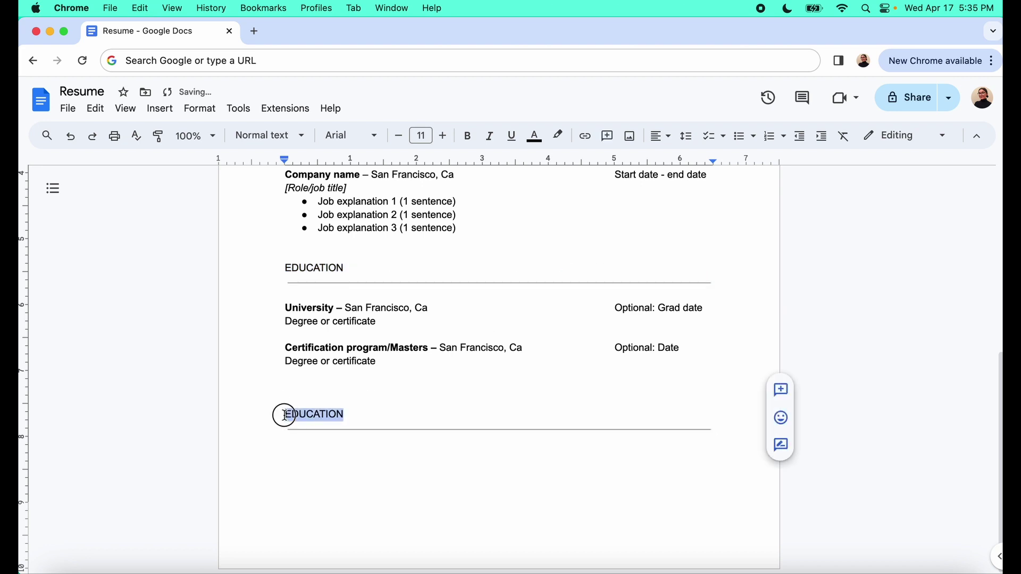
{"action": "type", "text": "SKILLS"}
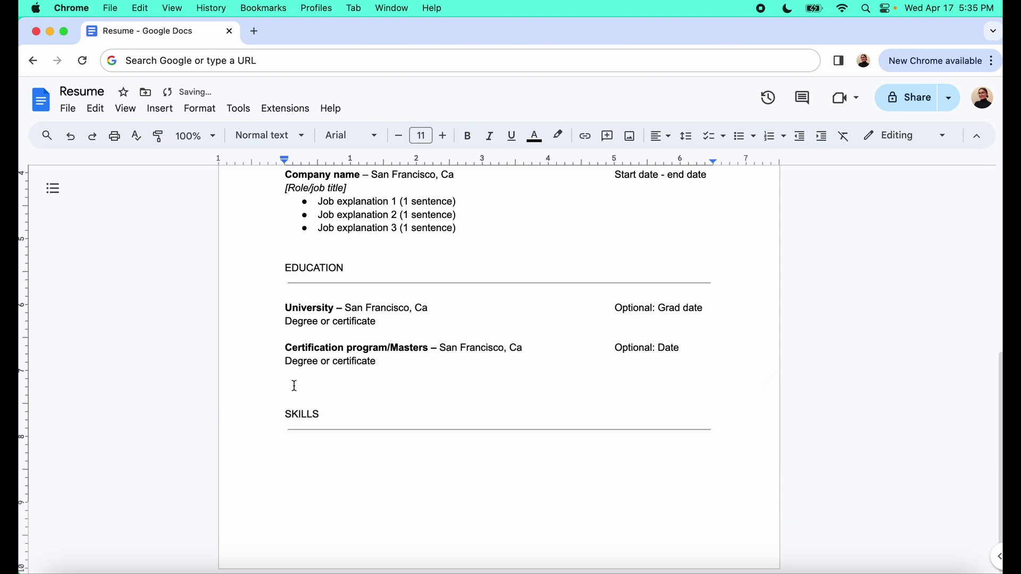
{"action": "scroll", "coordinate": [294, 387], "scroll_direction": "up", "scroll_amount": 6}
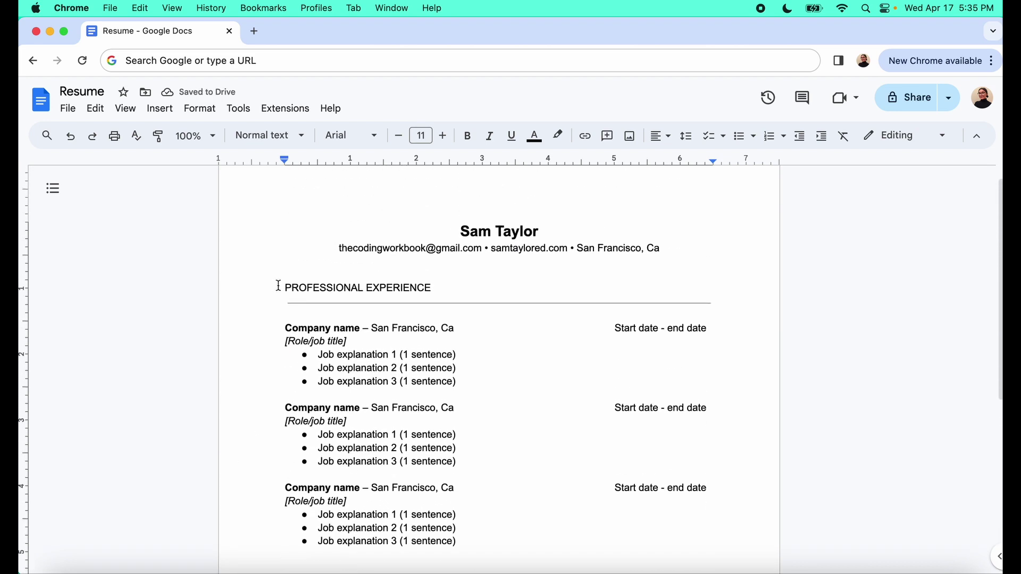
{"action": "left_click_drag", "start_coordinate": [280, 287], "coordinate": [441, 287]}
{"action": "scroll", "coordinate": [444, 289], "scroll_direction": "down", "scroll_amount": 1}
{"action": "scroll", "coordinate": [443, 289], "scroll_direction": "down", "scroll_amount": 4}
{"action": "left_click_drag", "start_coordinate": [283, 360], "coordinate": [376, 355]}
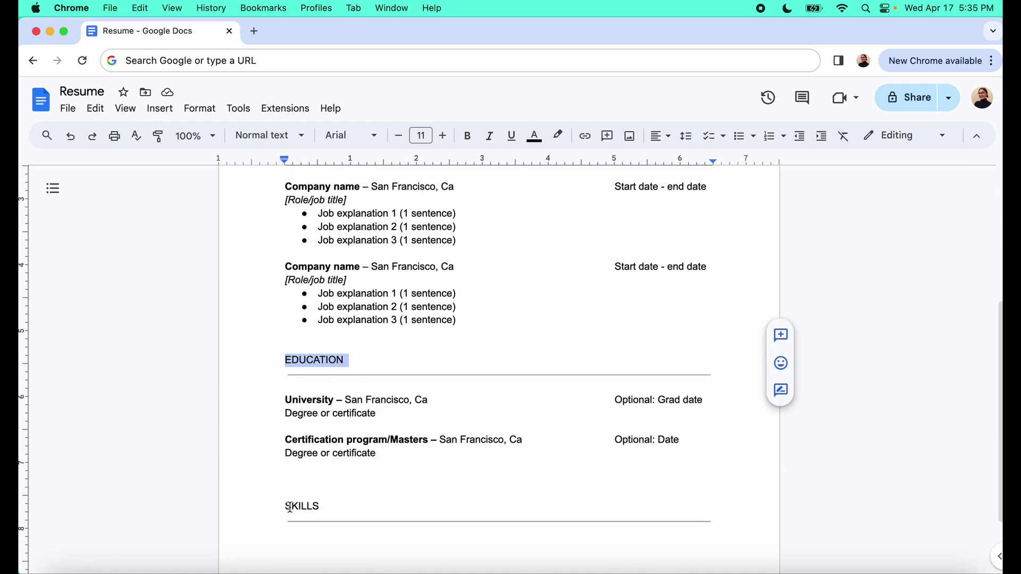
{"action": "left_click_drag", "start_coordinate": [286, 505], "coordinate": [331, 505]}
{"action": "scroll", "coordinate": [330, 505], "scroll_direction": "up", "scroll_amount": 5}
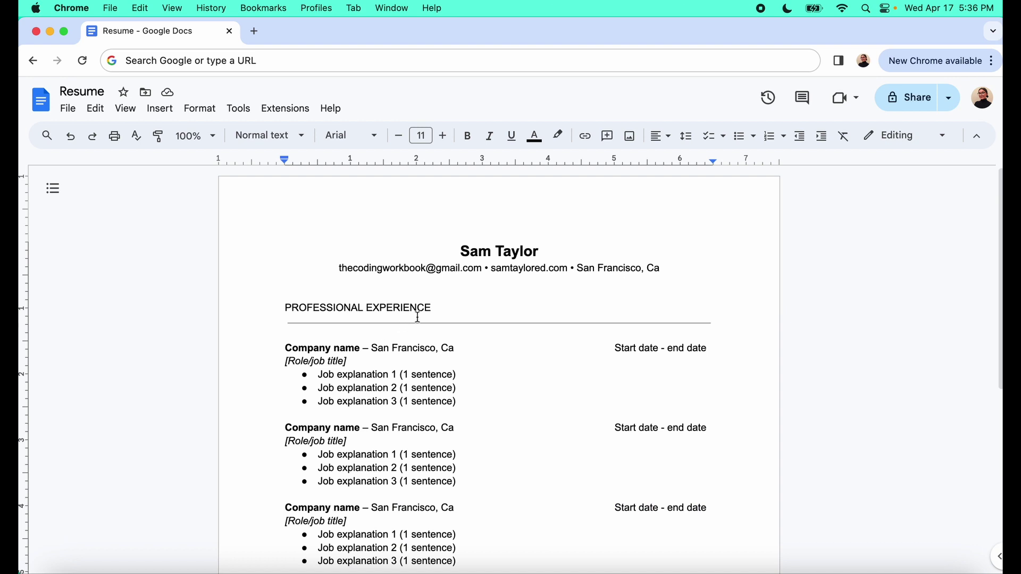
{"action": "left_click_drag", "start_coordinate": [439, 307], "coordinate": [277, 304]}
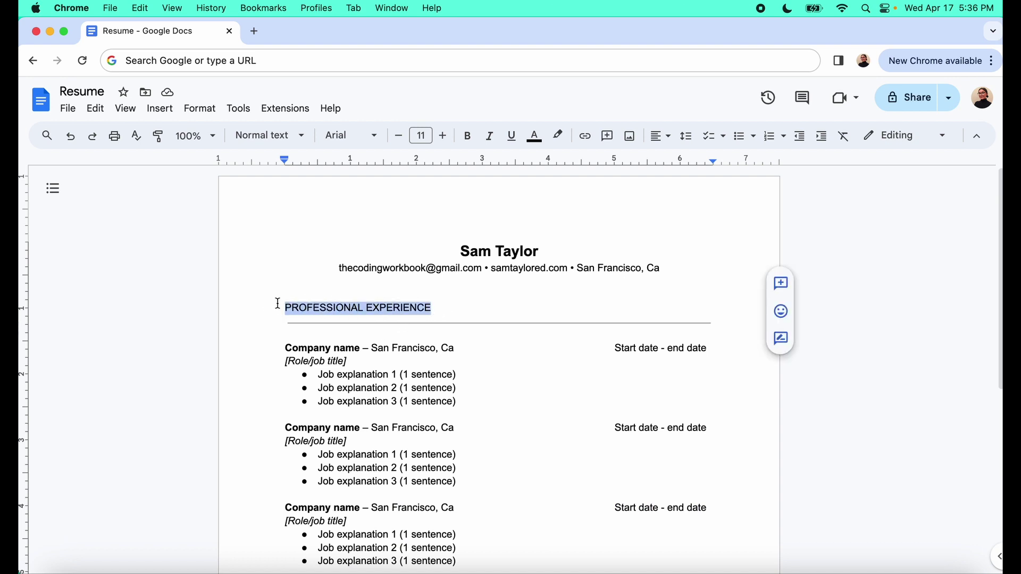
{"action": "key", "text": "super+b"}
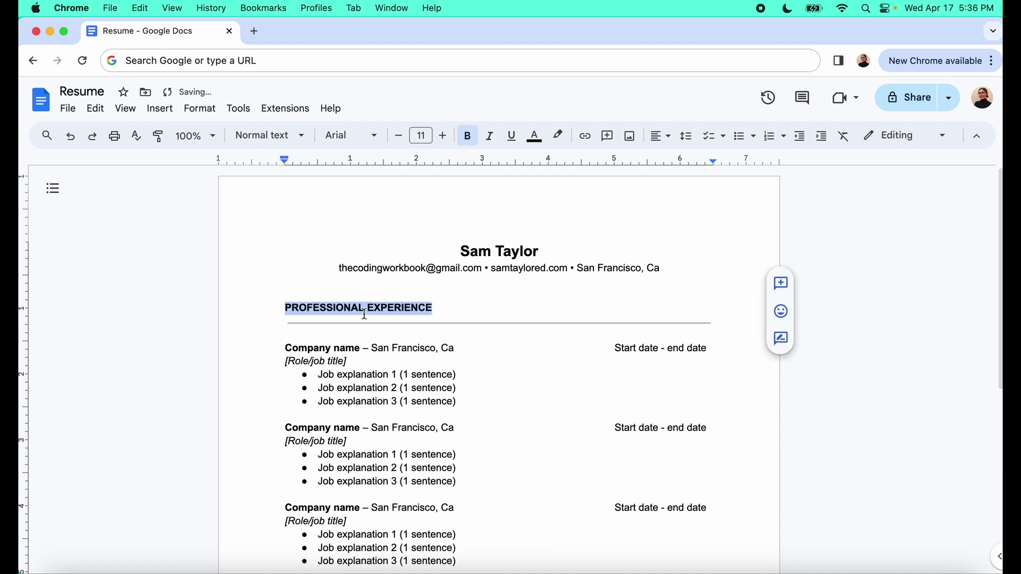
{"action": "left_click", "coordinate": [365, 314]}
{"action": "scroll", "coordinate": [365, 314], "scroll_direction": "down", "scroll_amount": 6}
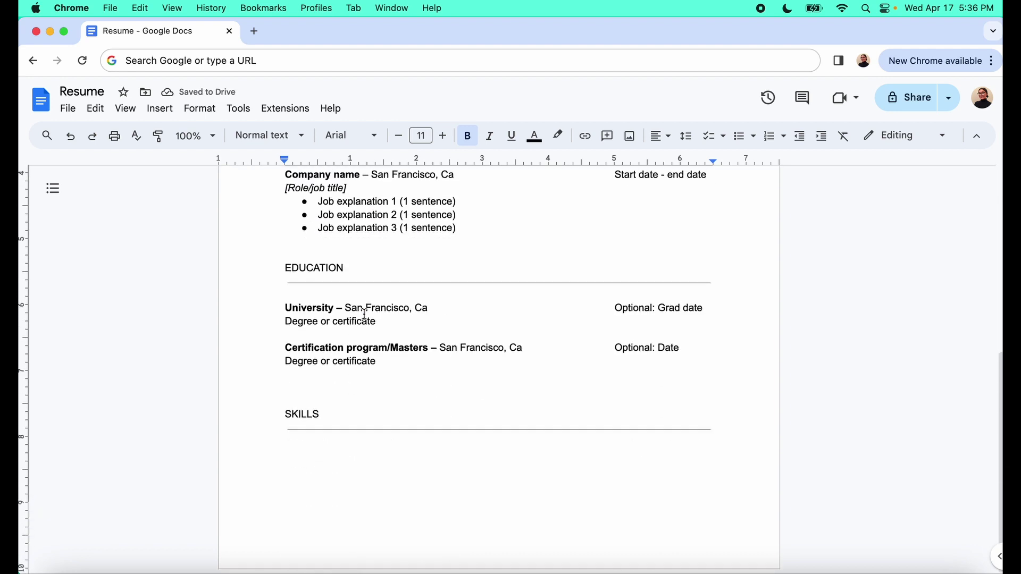
{"action": "left_click_drag", "start_coordinate": [355, 267], "coordinate": [282, 268]}
{"action": "key", "text": "super+b"}
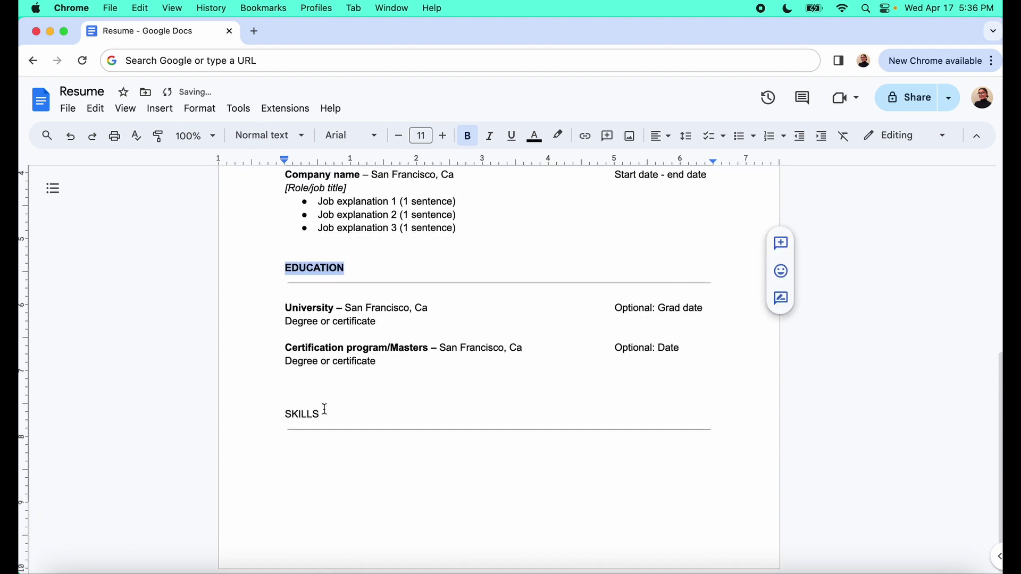
{"action": "left_click_drag", "start_coordinate": [322, 413], "coordinate": [284, 416]}
{"action": "key", "text": "super+b"}
{"action": "scroll", "coordinate": [319, 380], "scroll_direction": "up", "scroll_amount": 6}
{"action": "left_click_drag", "start_coordinate": [271, 270], "coordinate": [435, 270]}
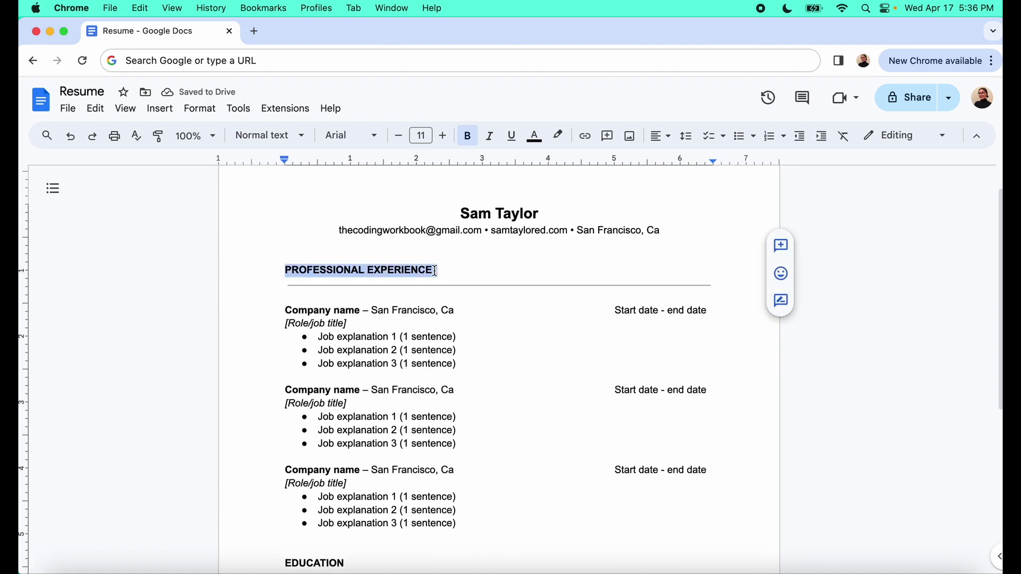
{"action": "scroll", "coordinate": [318, 456], "scroll_direction": "down", "scroll_amount": 5}
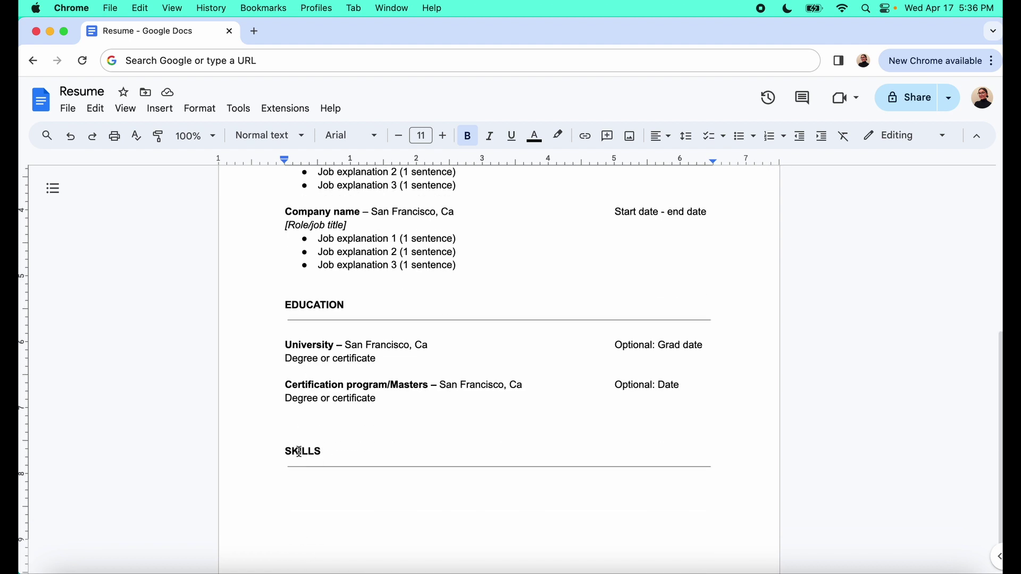
{"action": "scroll", "coordinate": [298, 453], "scroll_direction": "up", "scroll_amount": 6}
{"action": "scroll", "coordinate": [297, 451], "scroll_direction": "down", "scroll_amount": 6}
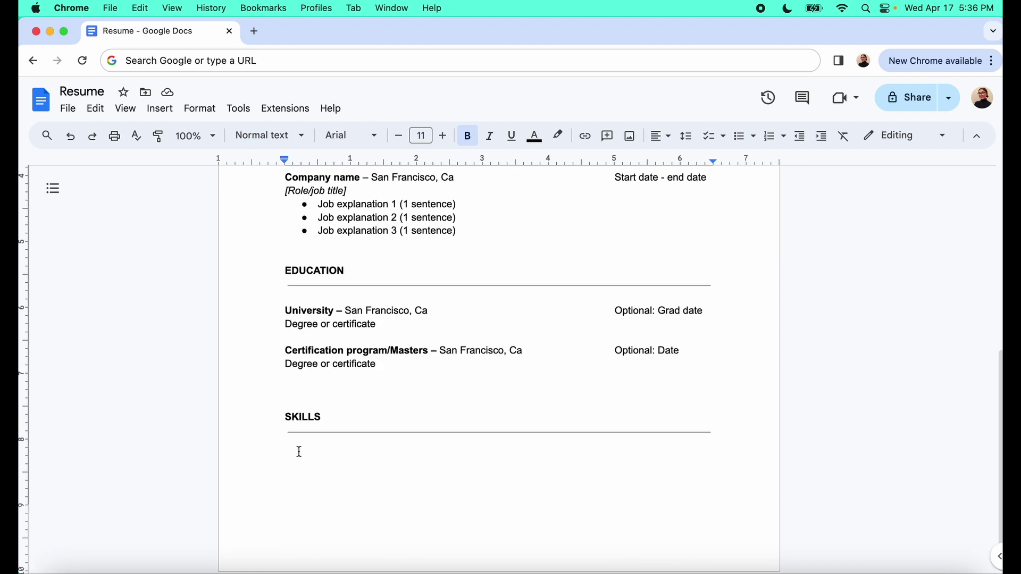
Begin a bulleted list under the SKILLS divider with 'Video editing (Camtasia, iMovie, Adobe)' and a new bullet
{"action": "left_click", "coordinate": [330, 458]}
{"action": "left_click", "coordinate": [715, 436]}
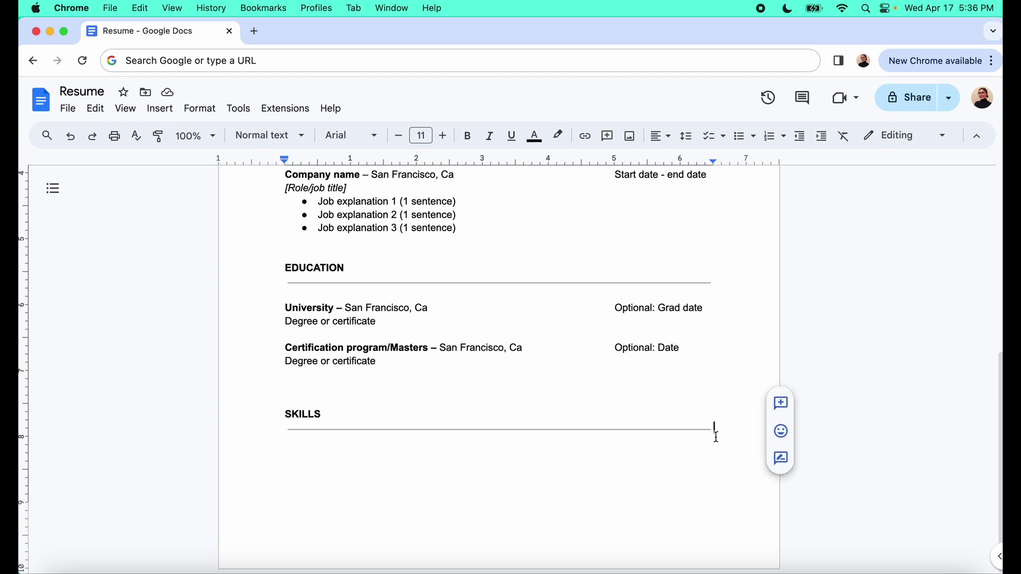
{"action": "key", "text": "Return"}
{"action": "key", "text": "Return"}
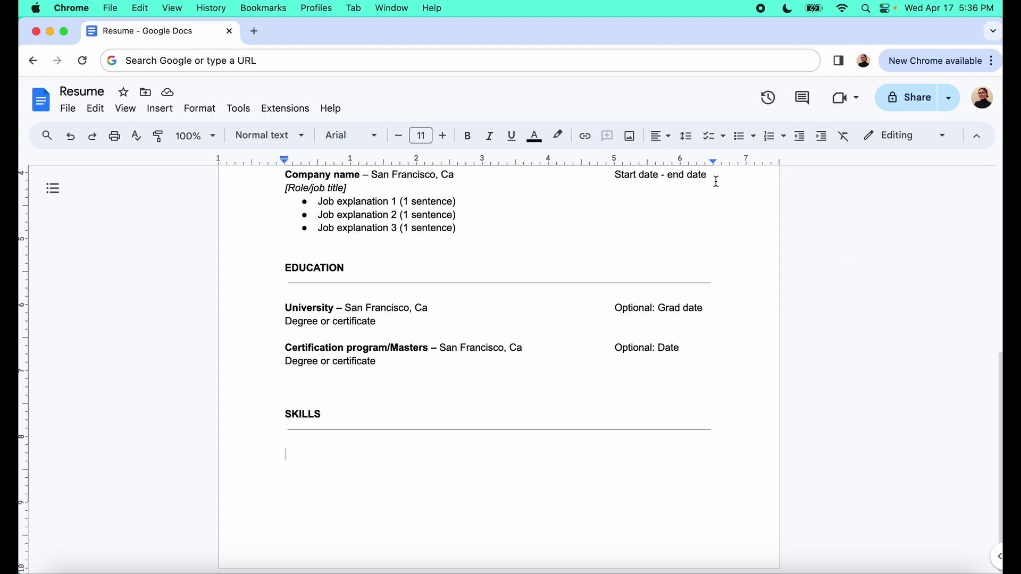
{"action": "left_click", "coordinate": [739, 138]}
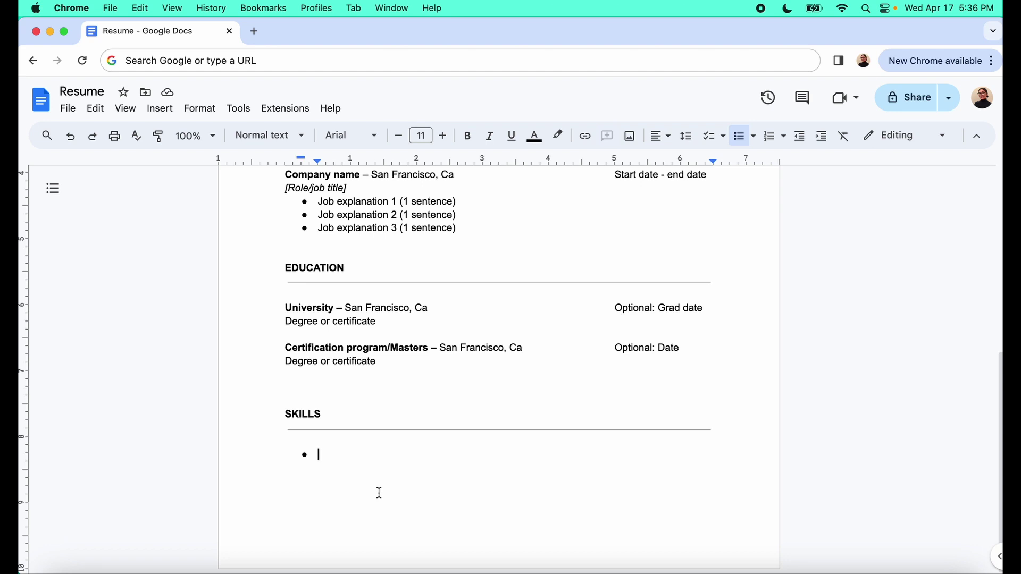
{"action": "type", "text": "Vido"}
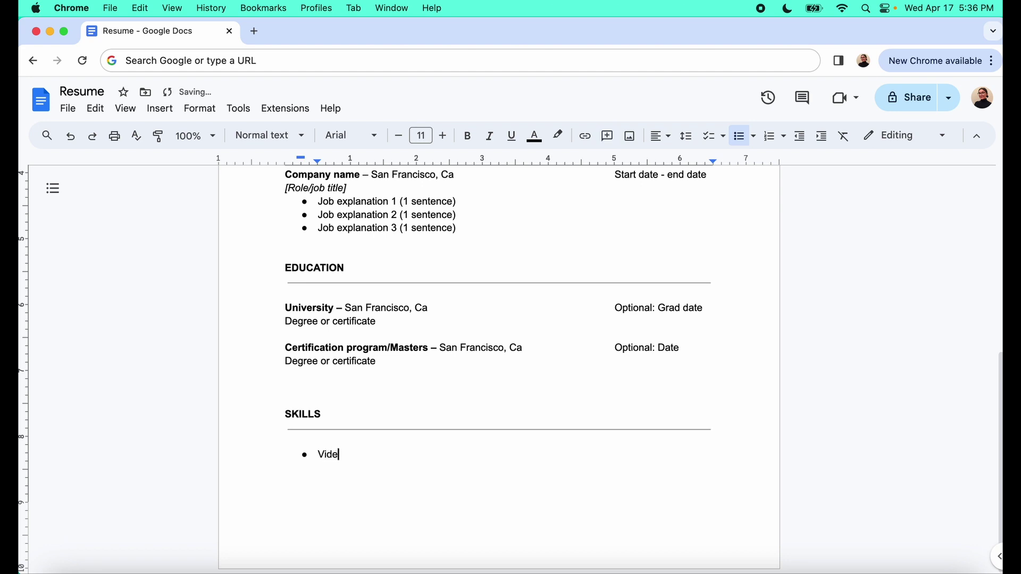
{"action": "type", "text": "o editing ("}
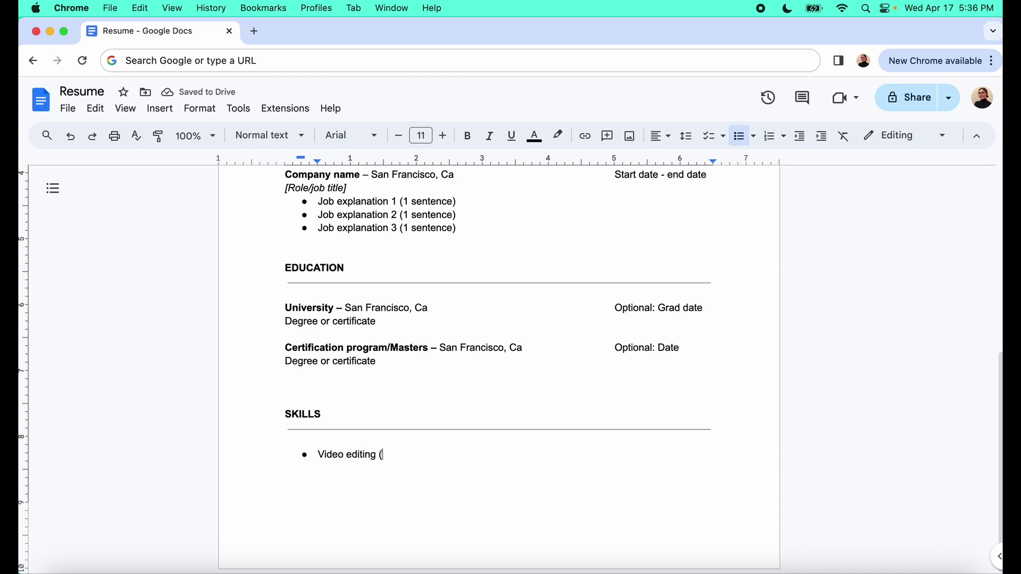
{"action": "type", "text": "Camta"}
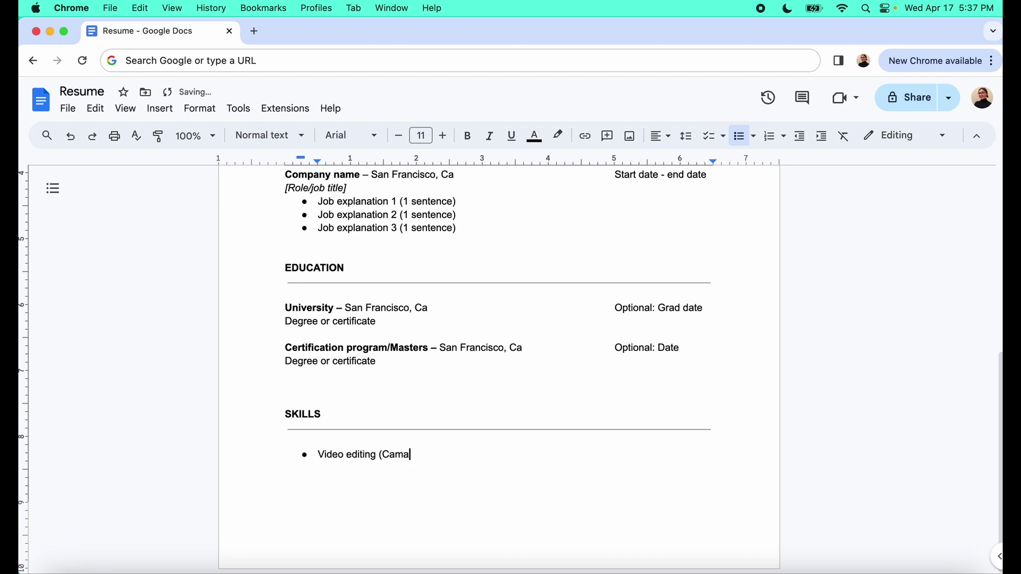
{"action": "type", "text": "sia, iMovie, A"}
{"action": "type", "text": "obe)"}
{"action": "key", "text": "Return"}
Type bullets 'Learning Management Systems (Meridian, LearnDots)' and 'Articulate Suite (Storyline, Rise, etc.)'
{"action": "type", "text": "Learning Mn"}
{"action": "key", "text": "BackSpace"}
{"action": "type", "text": "anagement Systems (Meridian, LEarn"}
{"action": "key", "text": "BackSpace"}
{"action": "key", "text": "BackSpace"}
{"action": "key", "text": "BackSpace"}
{"action": "key", "text": "BackSpace"}
{"action": "type", "text": "earnDots)"}
{"action": "key", "text": "Return"}
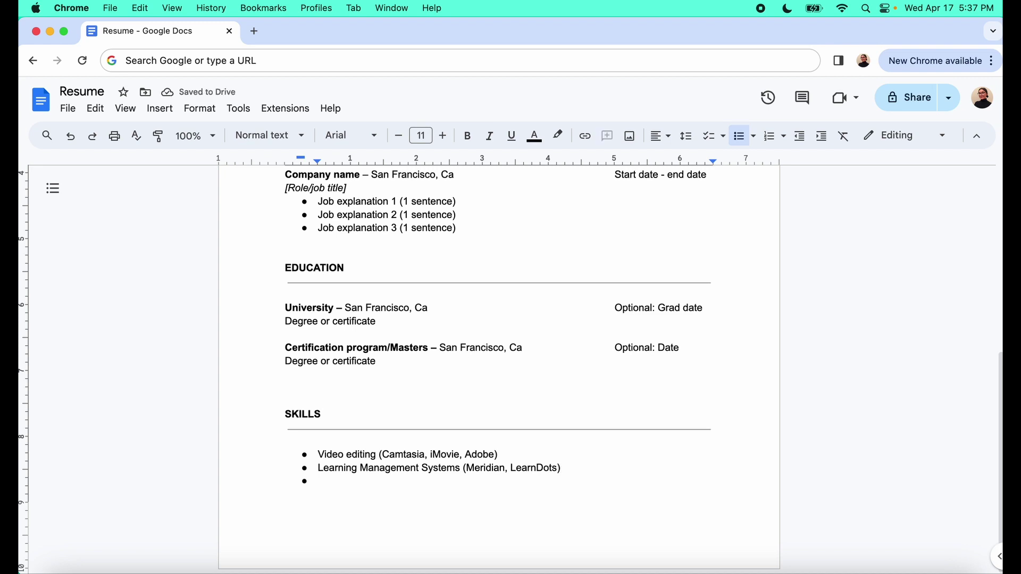
{"action": "type", "text": "Articulate "}
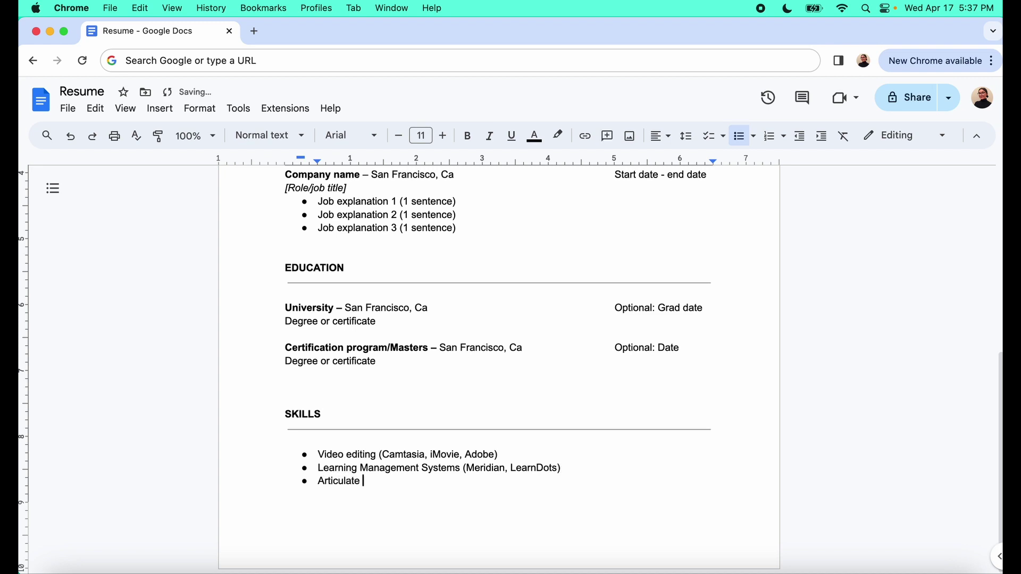
{"action": "type", "text": "Suite (Storyline, Rise, etc.)"}
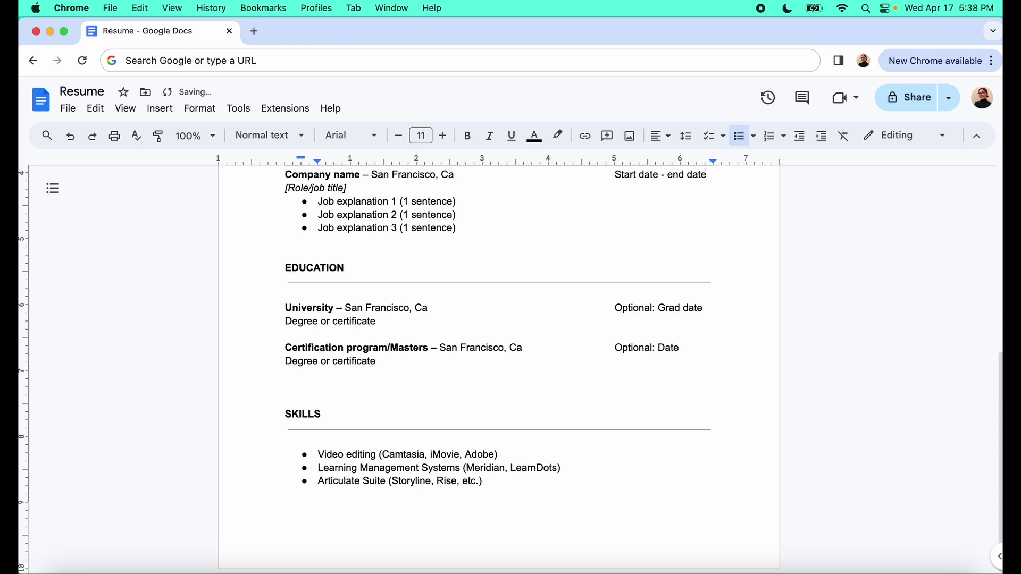
Set the document zoom to 75% to see more of the résumé page
{"action": "scroll", "coordinate": [329, 317], "scroll_direction": "up", "scroll_amount": 6}
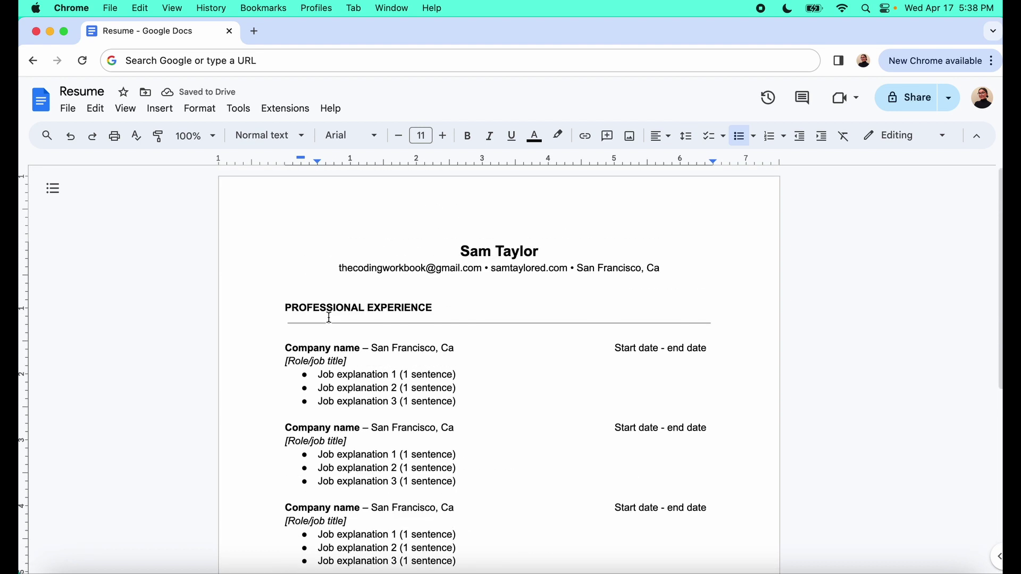
{"action": "scroll", "coordinate": [372, 364], "scroll_direction": "down", "scroll_amount": 4}
{"action": "scroll", "coordinate": [340, 380], "scroll_direction": "down", "scroll_amount": 2}
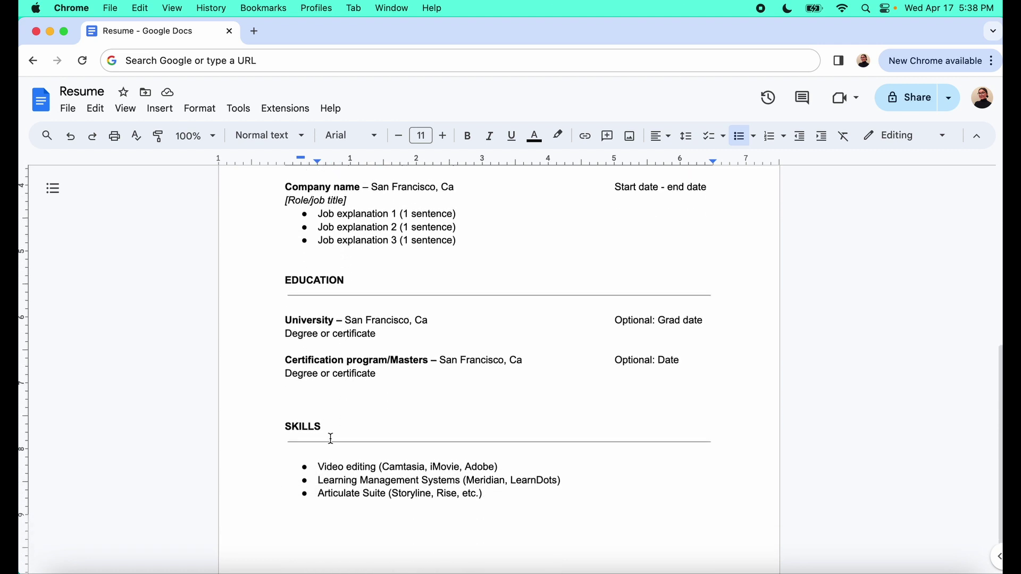
{"action": "left_click", "coordinate": [212, 136]}
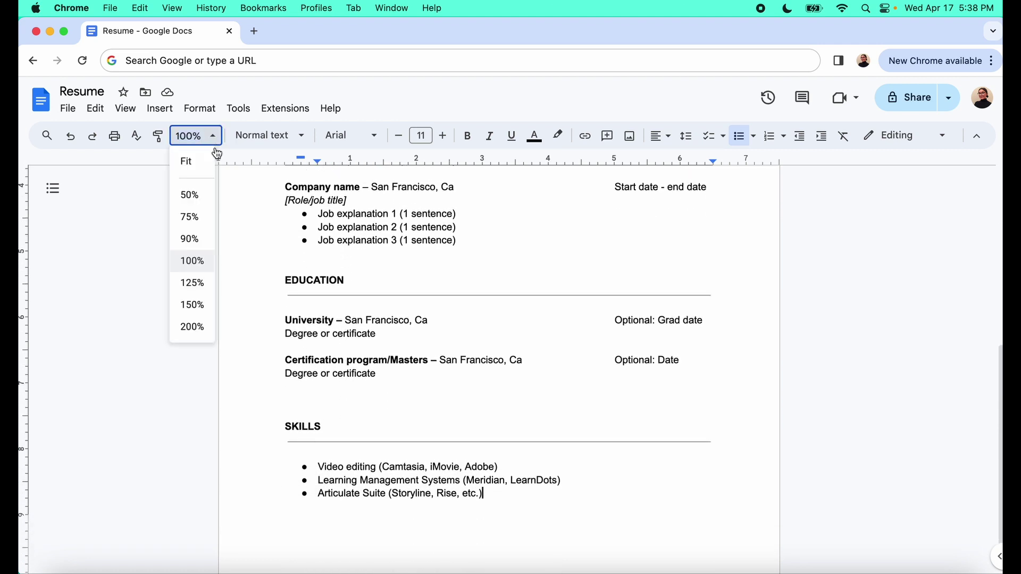
{"action": "left_click", "coordinate": [191, 217]}
{"action": "scroll", "coordinate": [267, 236], "scroll_direction": "up", "scroll_amount": 5}
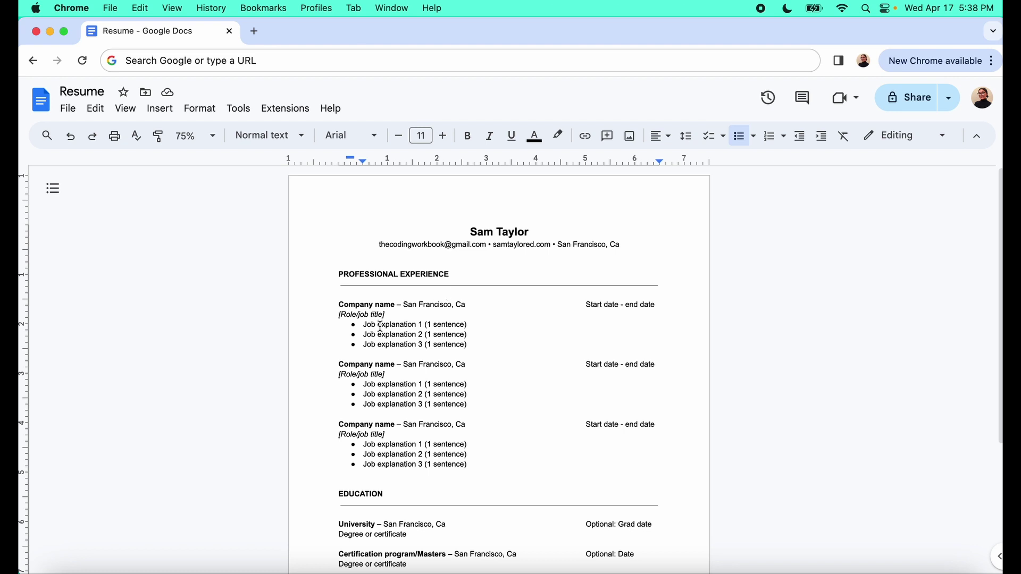
Select and deselect the Job explanation 1, 2 and 3 placeholder lines in the first job block
{"action": "left_click_drag", "start_coordinate": [475, 326], "coordinate": [478, 327]}
{"action": "left_click", "coordinate": [479, 326]}
{"action": "left_click_drag", "start_coordinate": [363, 325], "coordinate": [474, 327]}
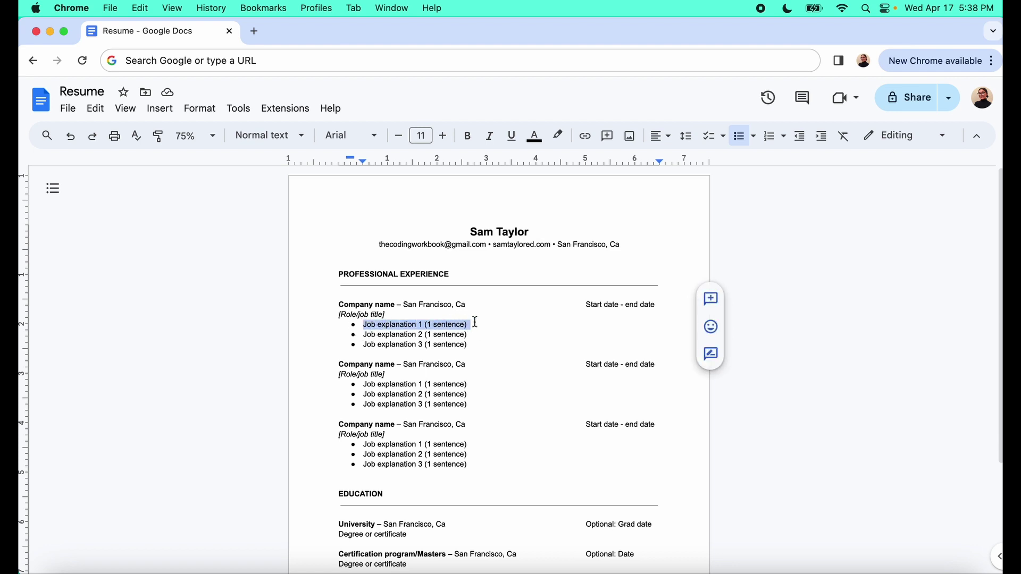
{"action": "left_click", "coordinate": [476, 326]}
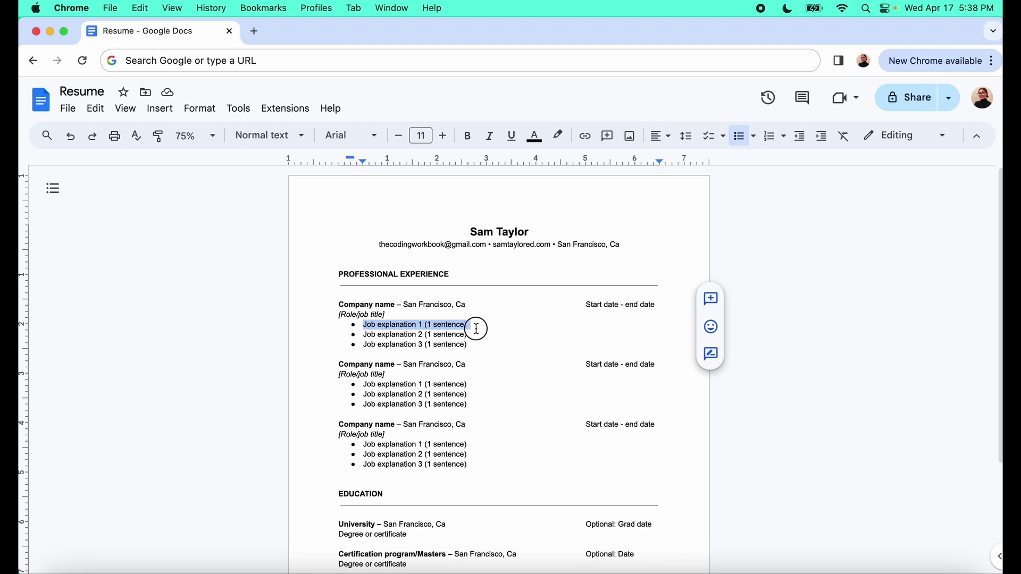
{"action": "left_click", "coordinate": [367, 336]}
{"action": "left_click_drag", "start_coordinate": [367, 336], "coordinate": [468, 335]}
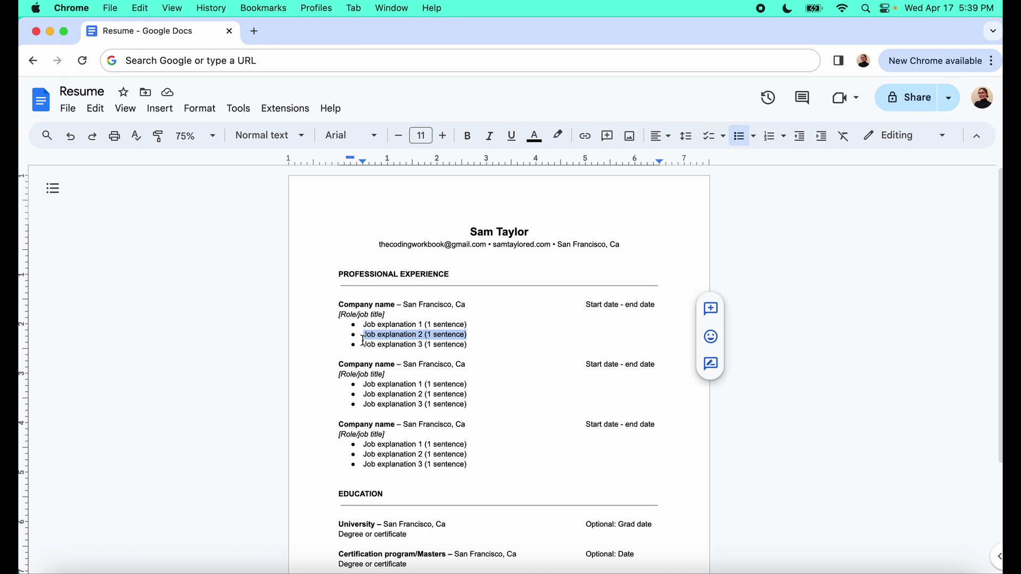
{"action": "left_click_drag", "start_coordinate": [365, 346], "coordinate": [482, 347]}
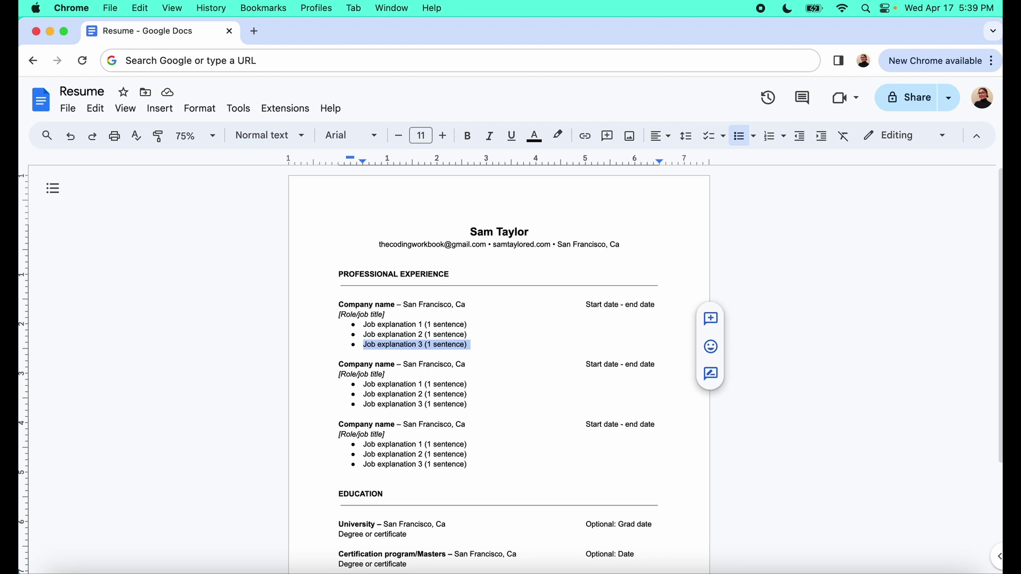
{"action": "left_click", "coordinate": [438, 392]}
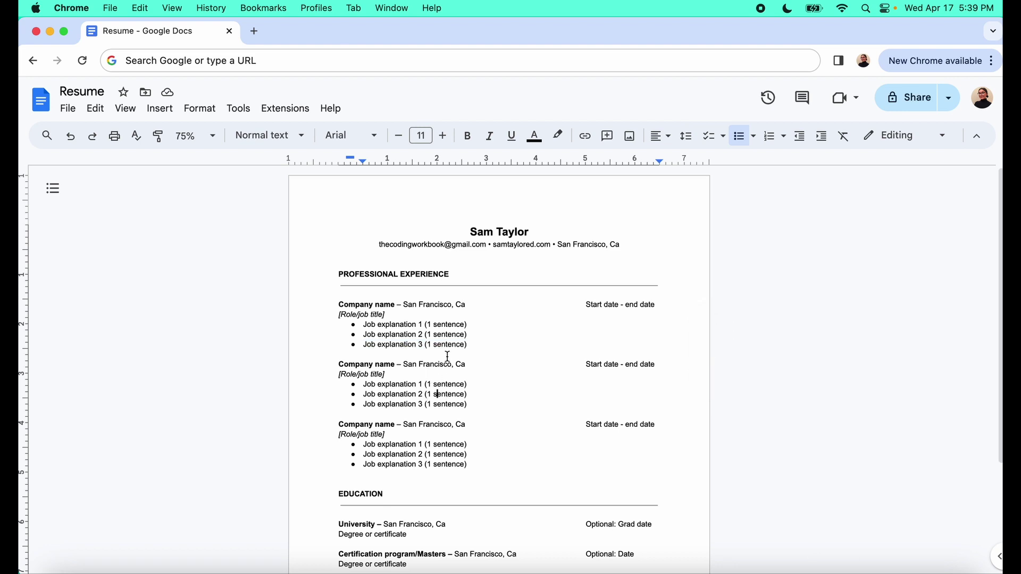
Select and then deselect the first Company name placeholder
{"action": "scroll", "coordinate": [473, 328], "scroll_direction": "down", "scroll_amount": 1}
{"action": "scroll", "coordinate": [473, 328], "scroll_direction": "down", "scroll_amount": 3}
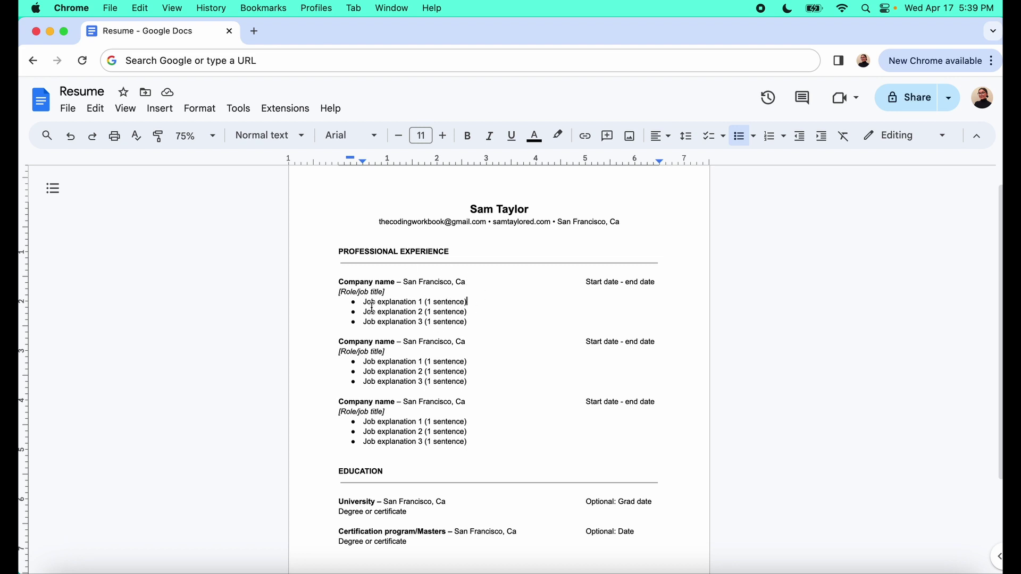
{"action": "left_click", "coordinate": [334, 282]}
{"action": "left_click_drag", "start_coordinate": [334, 282], "coordinate": [393, 282]}
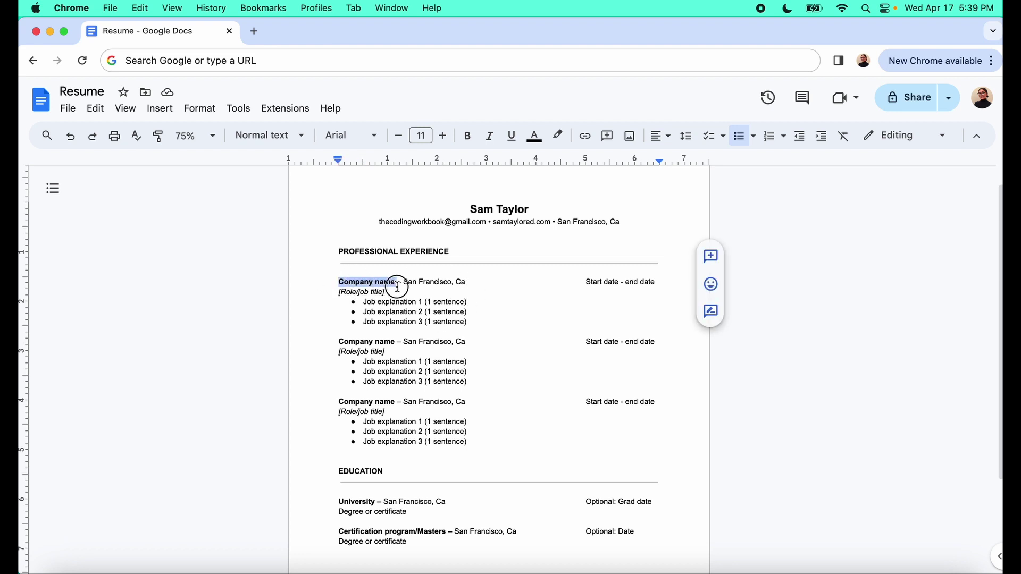
{"action": "left_click", "coordinate": [336, 282]}
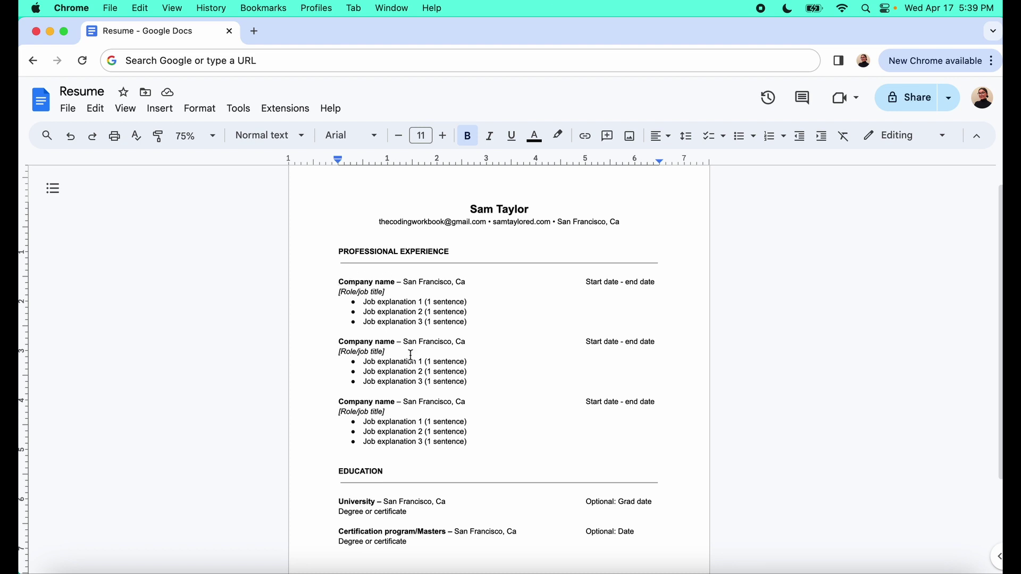
Zoom to 125% and select the first Company name and Job explanation 1 placeholders
{"action": "left_click", "coordinate": [214, 136]}
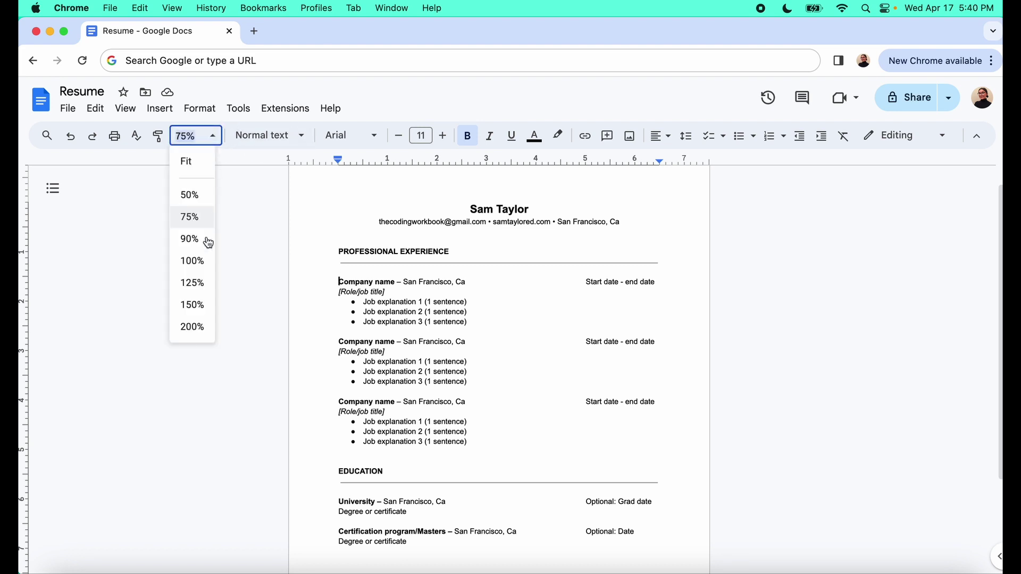
{"action": "left_click", "coordinate": [199, 286]}
{"action": "left_click_drag", "start_coordinate": [230, 313], "coordinate": [325, 314]}
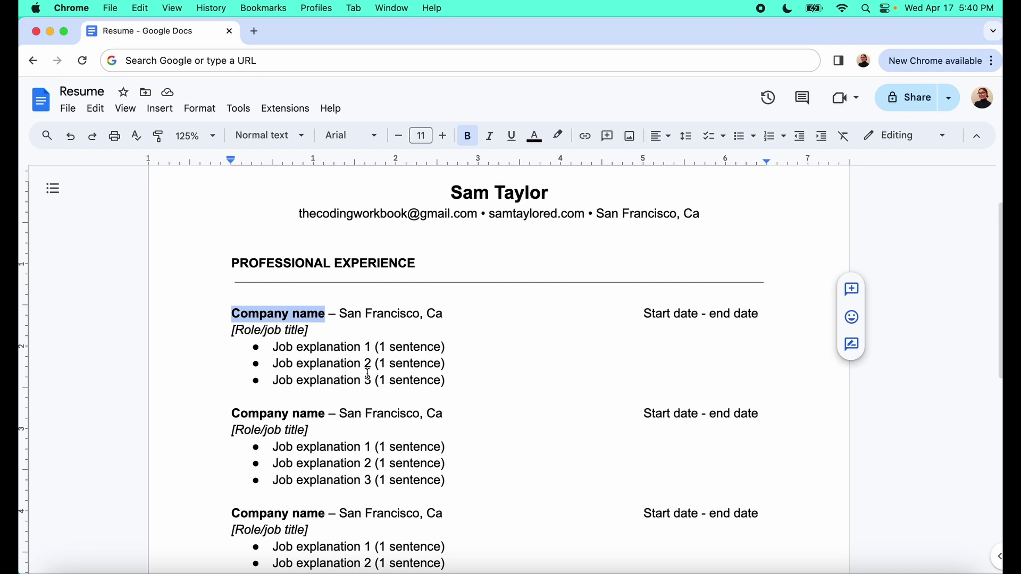
{"action": "left_click", "coordinate": [334, 364]}
{"action": "left_click_drag", "start_coordinate": [269, 349], "coordinate": [451, 352]}
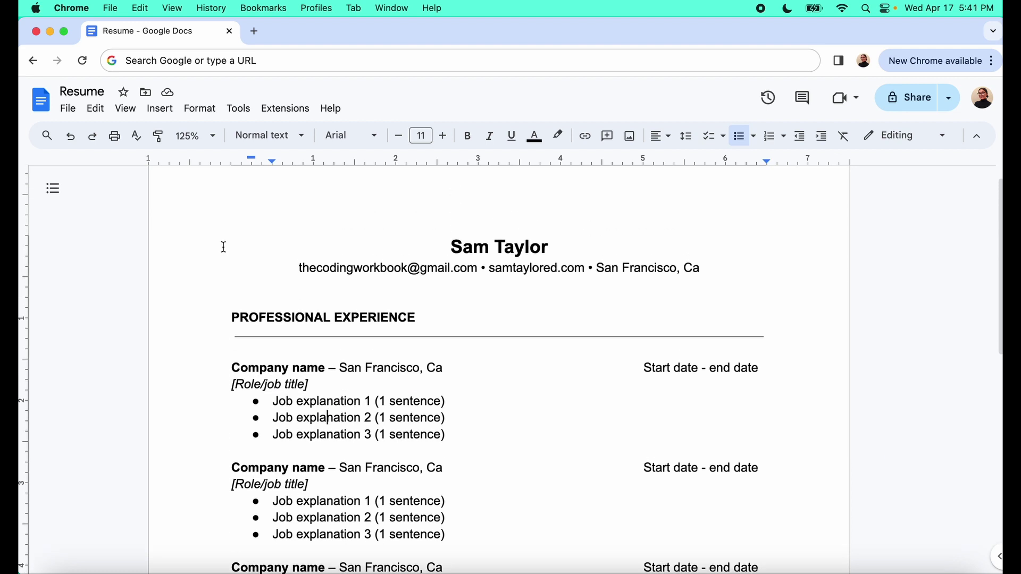
{"action": "scroll", "coordinate": [224, 244], "scroll_direction": "up", "scroll_amount": 1}
{"action": "scroll", "coordinate": [223, 244], "scroll_direction": "down", "scroll_amount": 2}
{"action": "scroll", "coordinate": [223, 247], "scroll_direction": "down", "scroll_amount": 10}
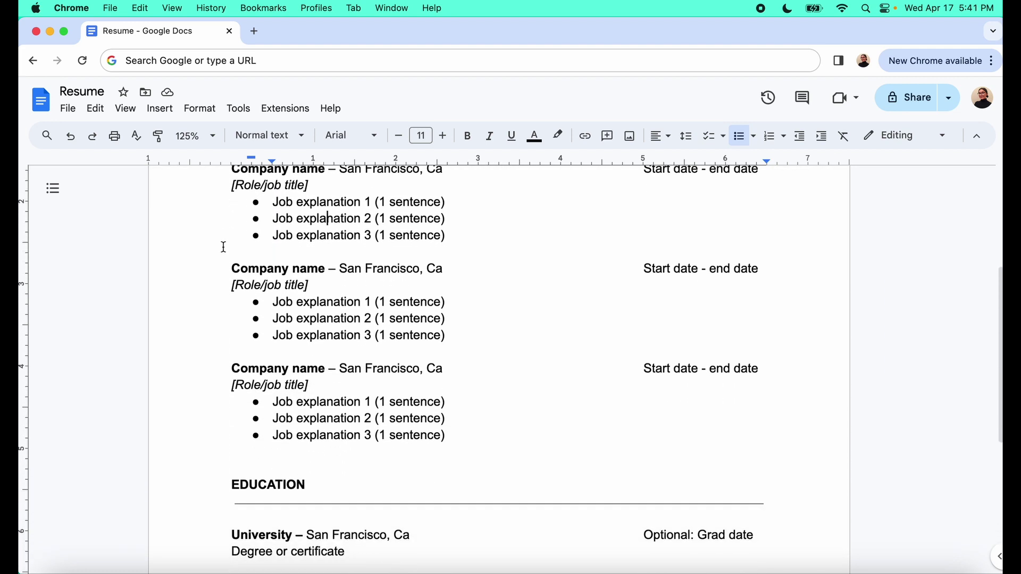
{"action": "scroll", "coordinate": [224, 247], "scroll_direction": "up", "scroll_amount": 10}
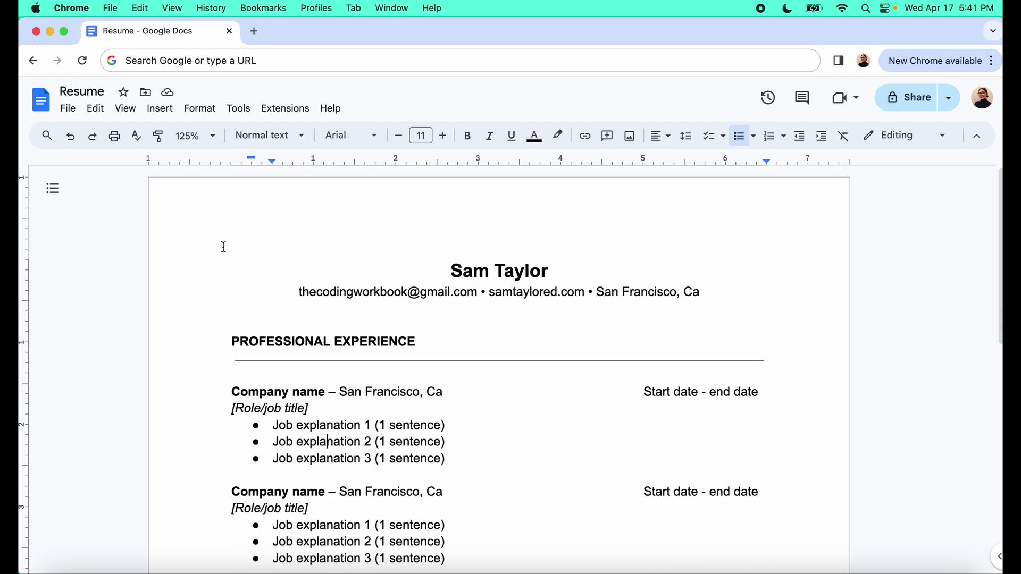
{"action": "left_click", "coordinate": [69, 109]}
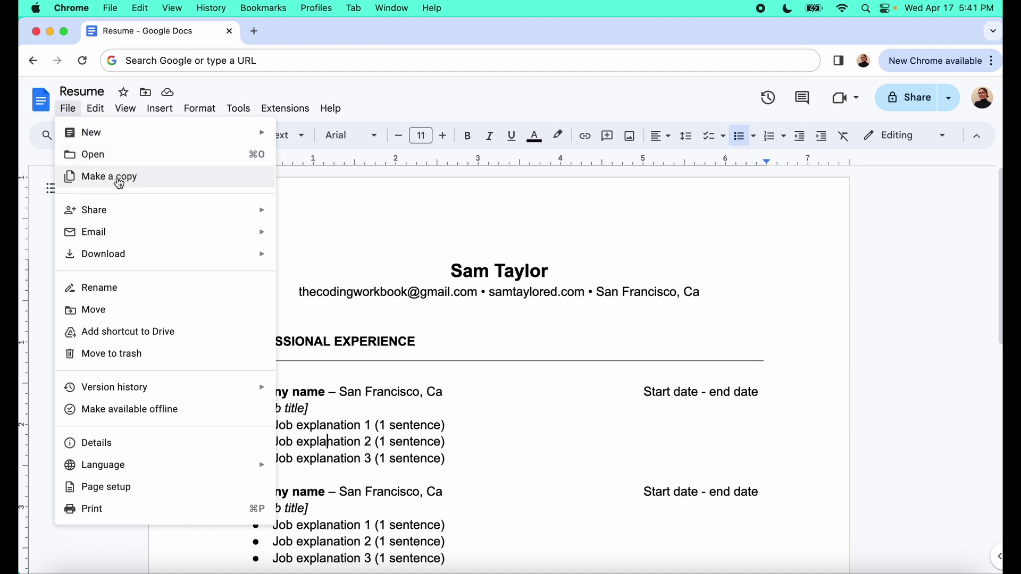
{"action": "left_click", "coordinate": [561, 416]}
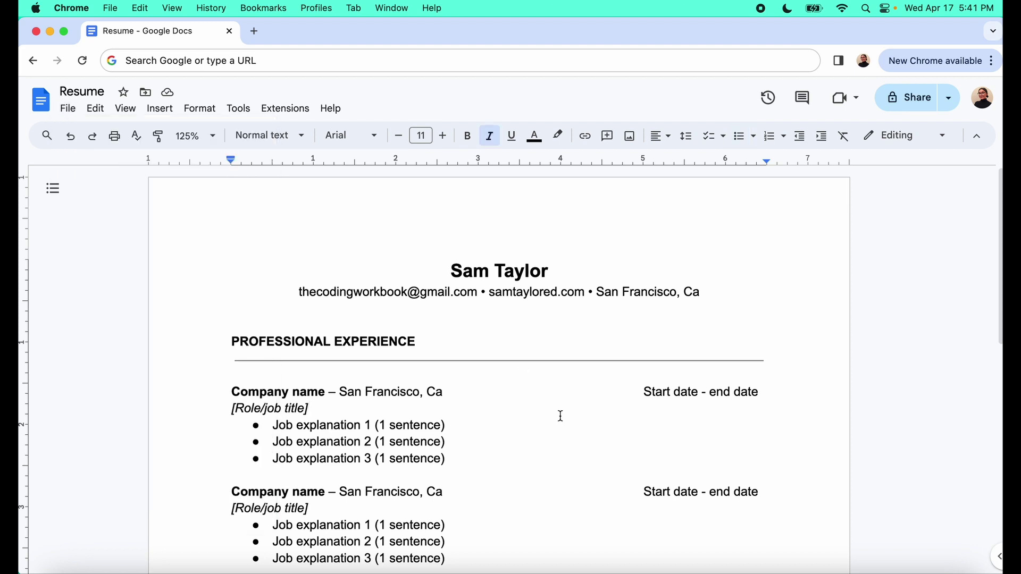